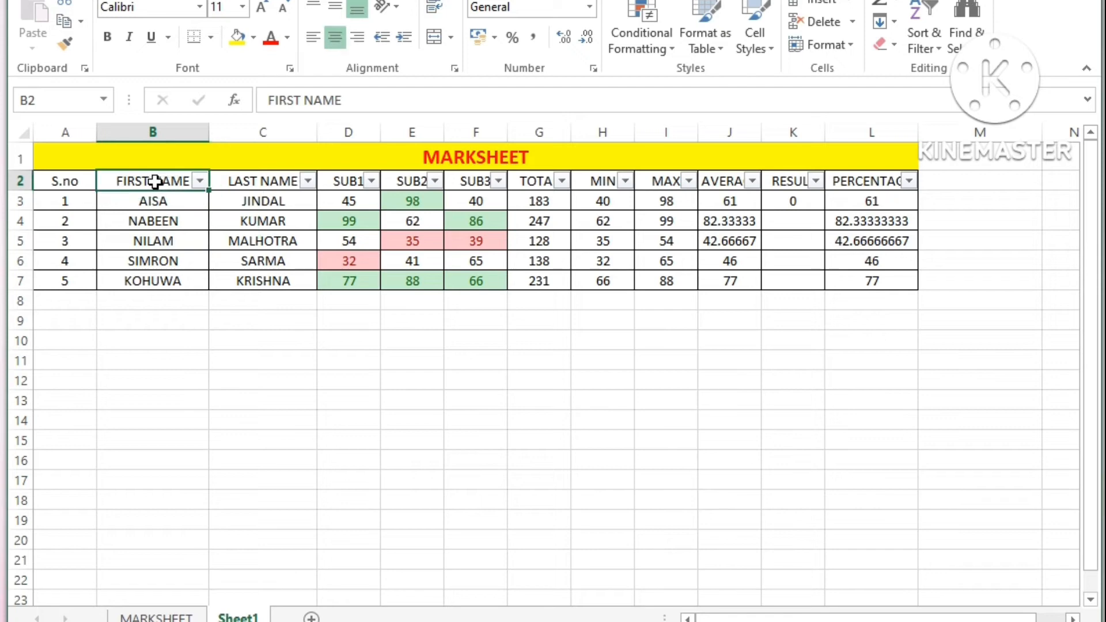
Step: Examine the first-name and last-name columns for the first two students in the marksheet
{"action": "left_click", "coordinate": [261, 182]}
{"action": "left_click", "coordinate": [186, 196]}
{"action": "left_click", "coordinate": [284, 198]}
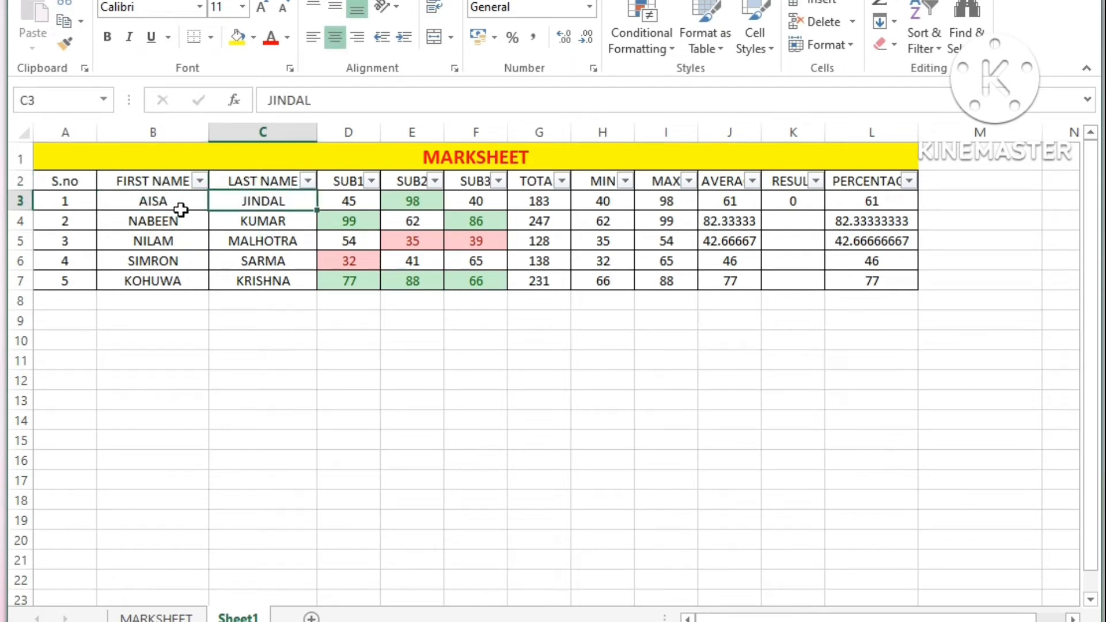
{"action": "left_click", "coordinate": [181, 206]}
{"action": "left_click", "coordinate": [267, 200]}
{"action": "left_click", "coordinate": [187, 221]}
{"action": "left_click", "coordinate": [257, 219]}
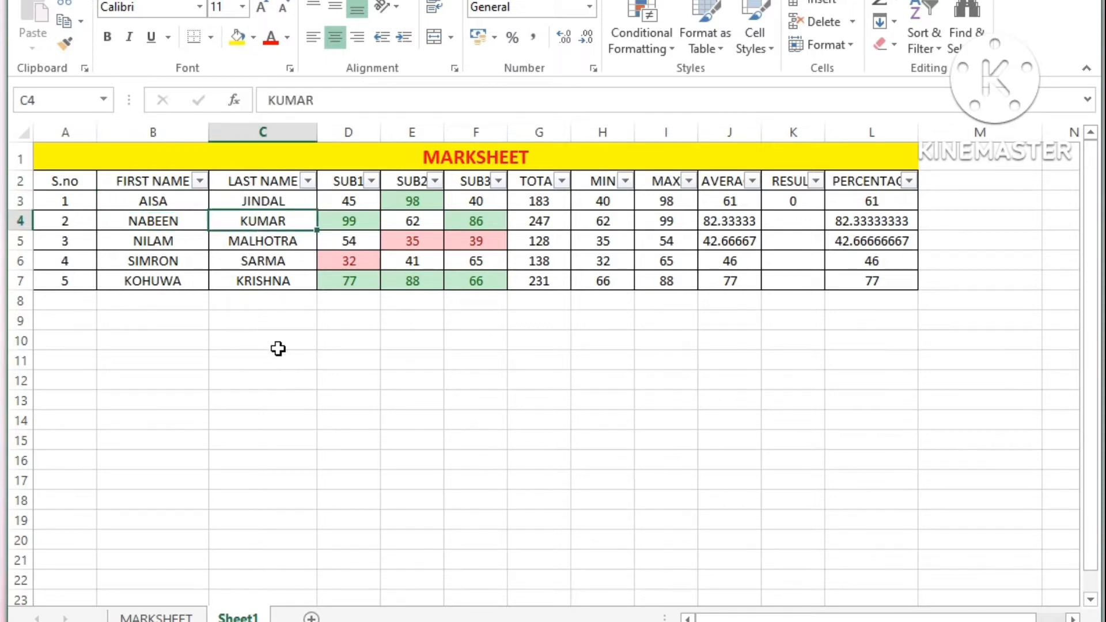
Step: Enter =CONCATENATE(B3," ",C3) in D10 to join the first student's names, and autofit column D's width
{"action": "left_click", "coordinate": [348, 343]}
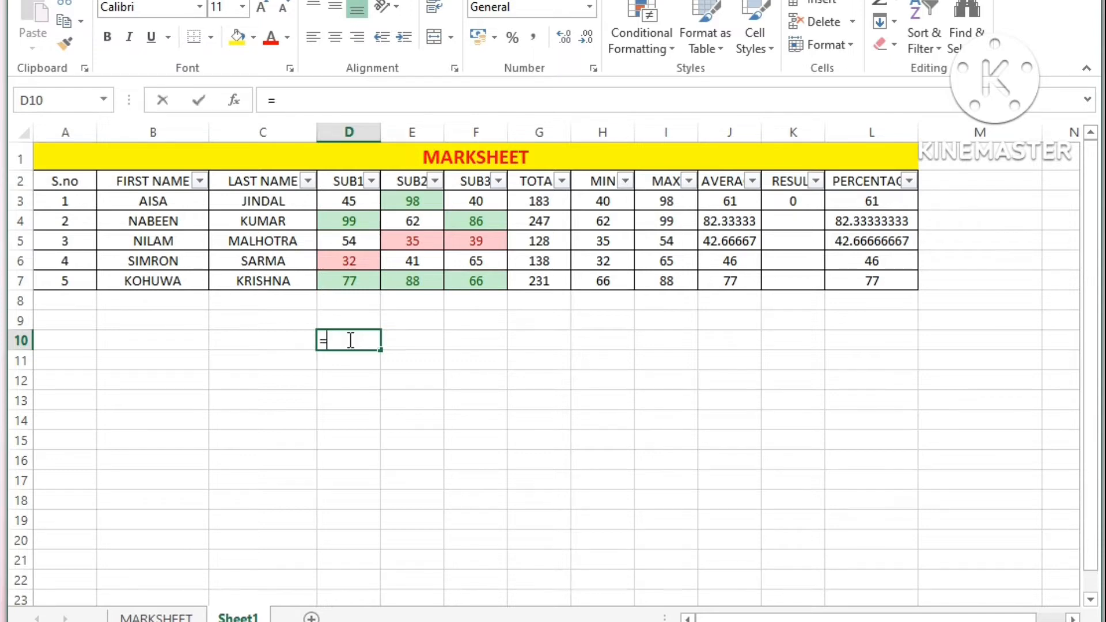
{"action": "type", "text": "="}
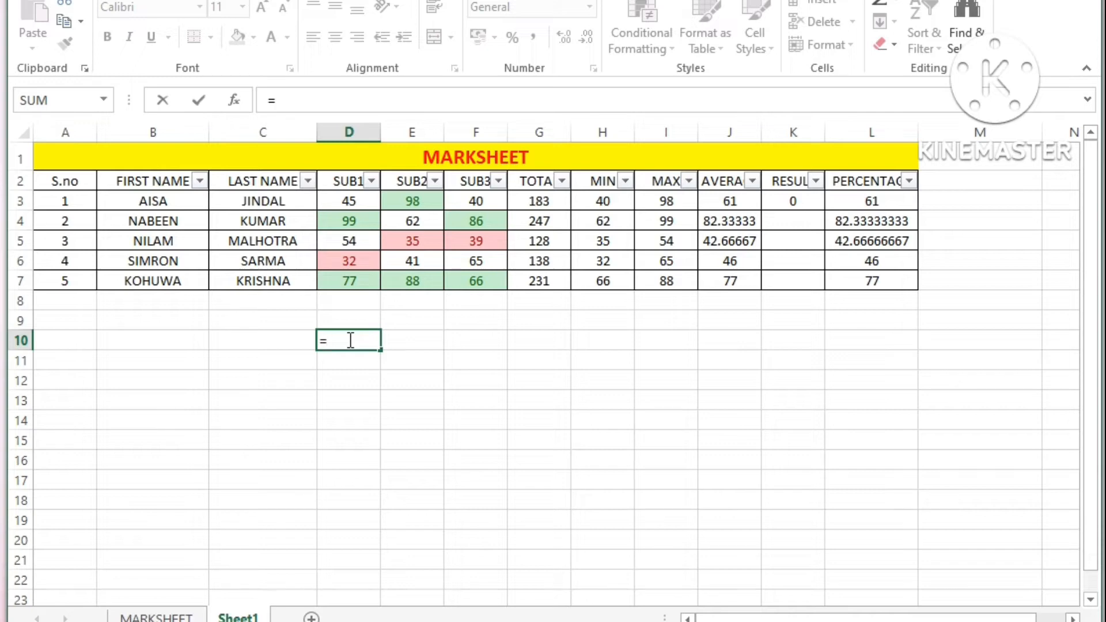
{"action": "type", "text": "con"}
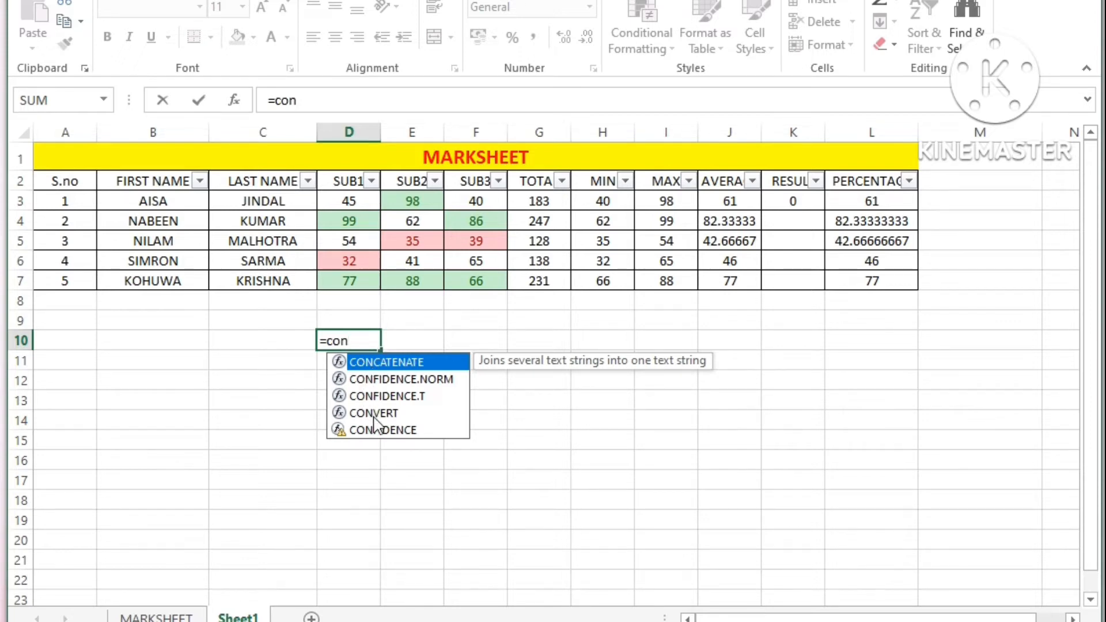
{"action": "double_click", "coordinate": [378, 368]}
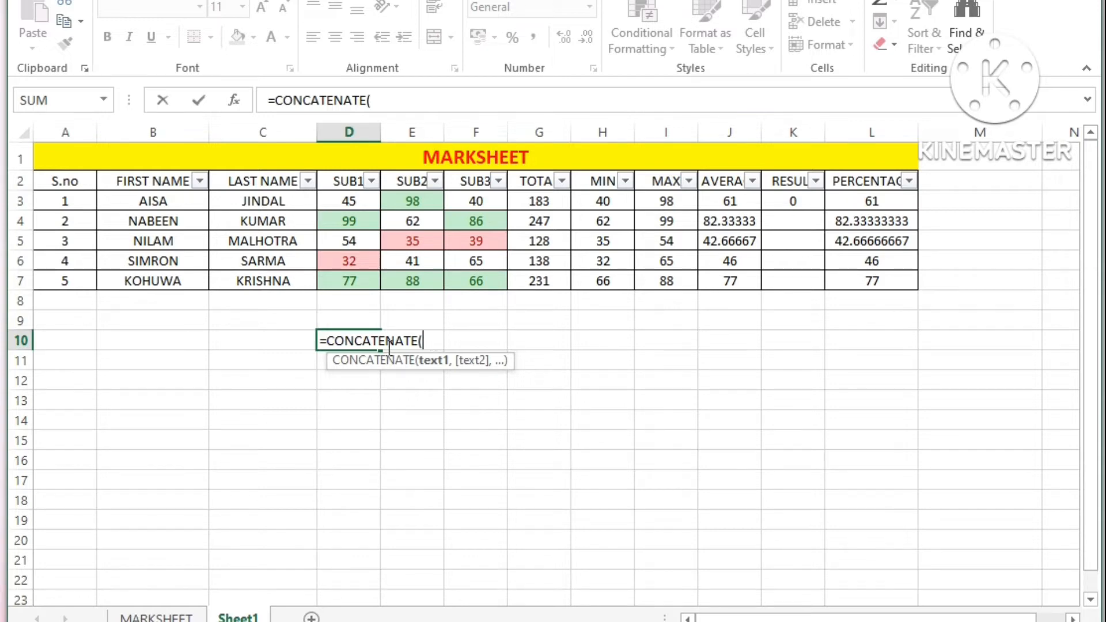
{"action": "left_click", "coordinate": [165, 201]}
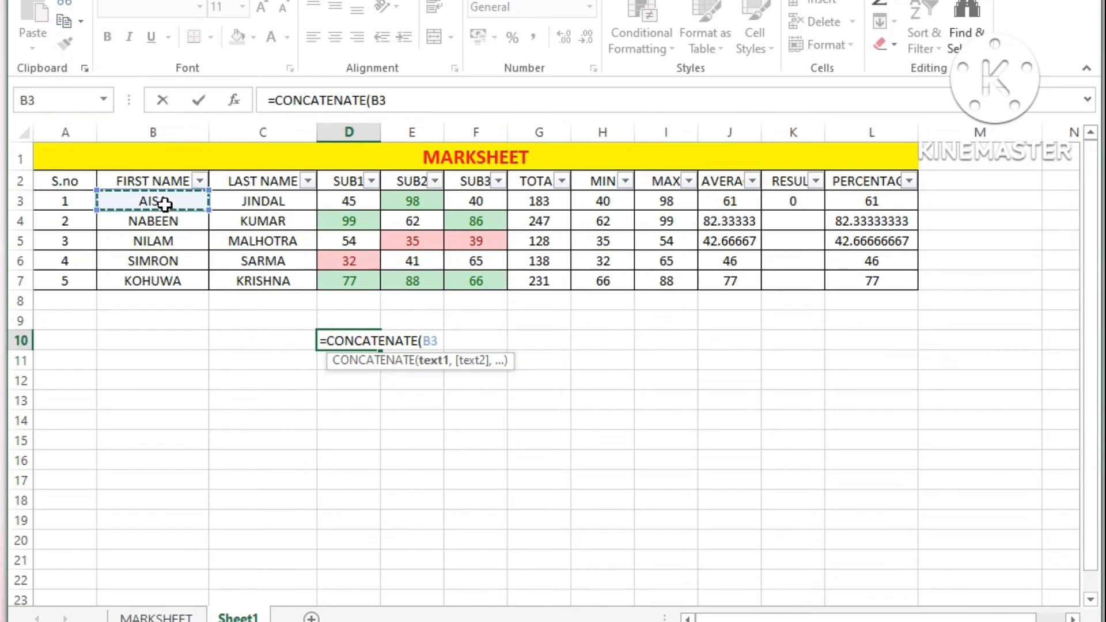
{"action": "type", "text": ","}
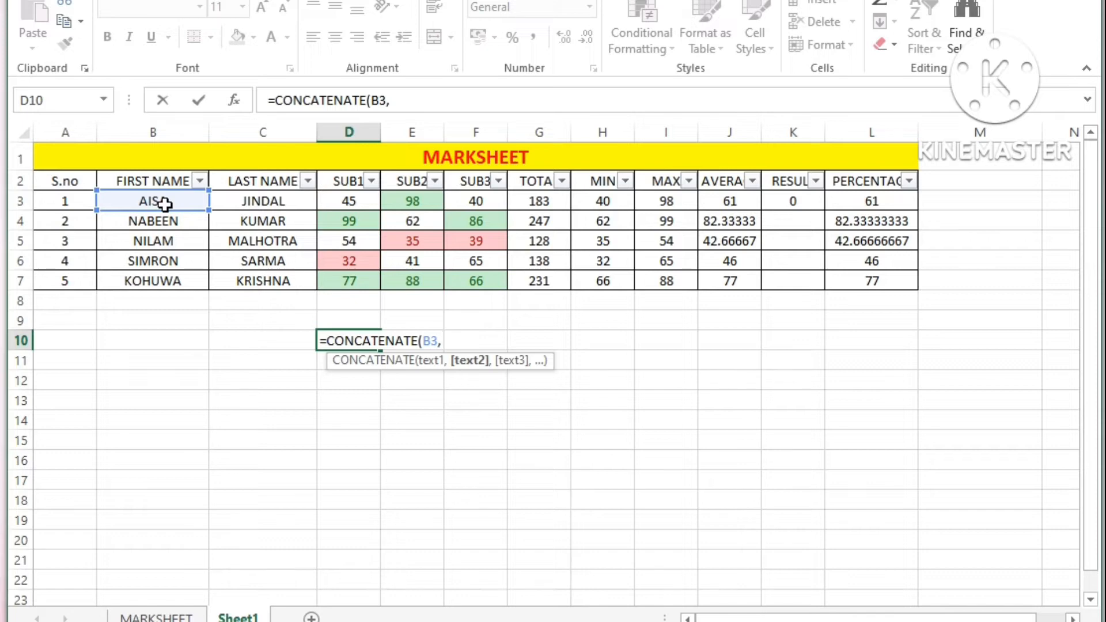
{"action": "type", "text": "\""}
{"action": "type", "text": ","}
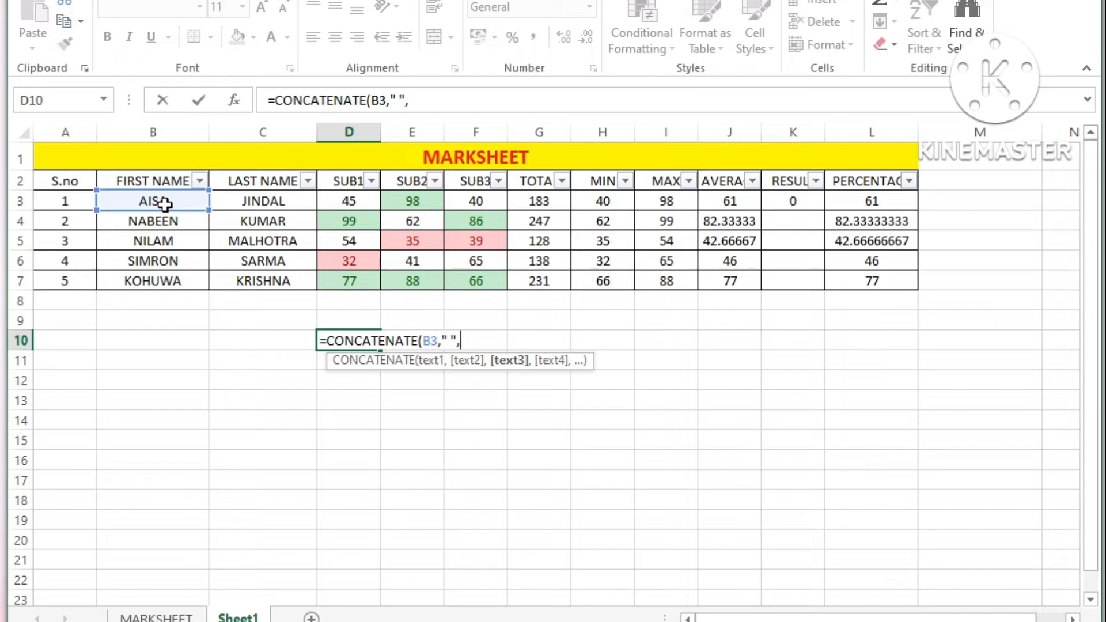
{"action": "left_click", "coordinate": [264, 201]}
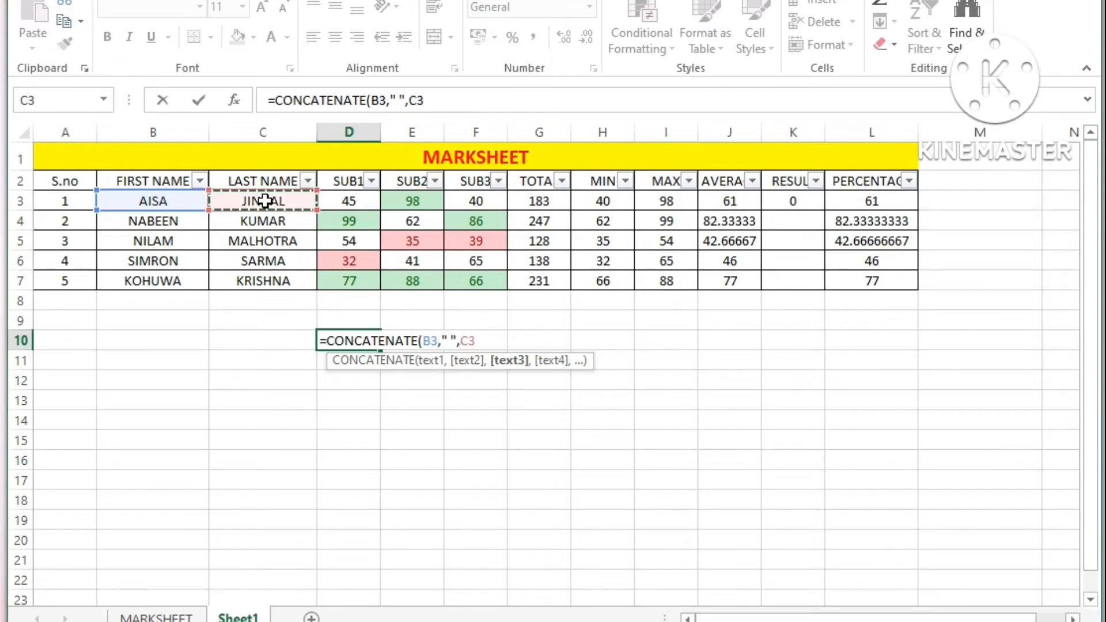
{"action": "type", "text": ")"}
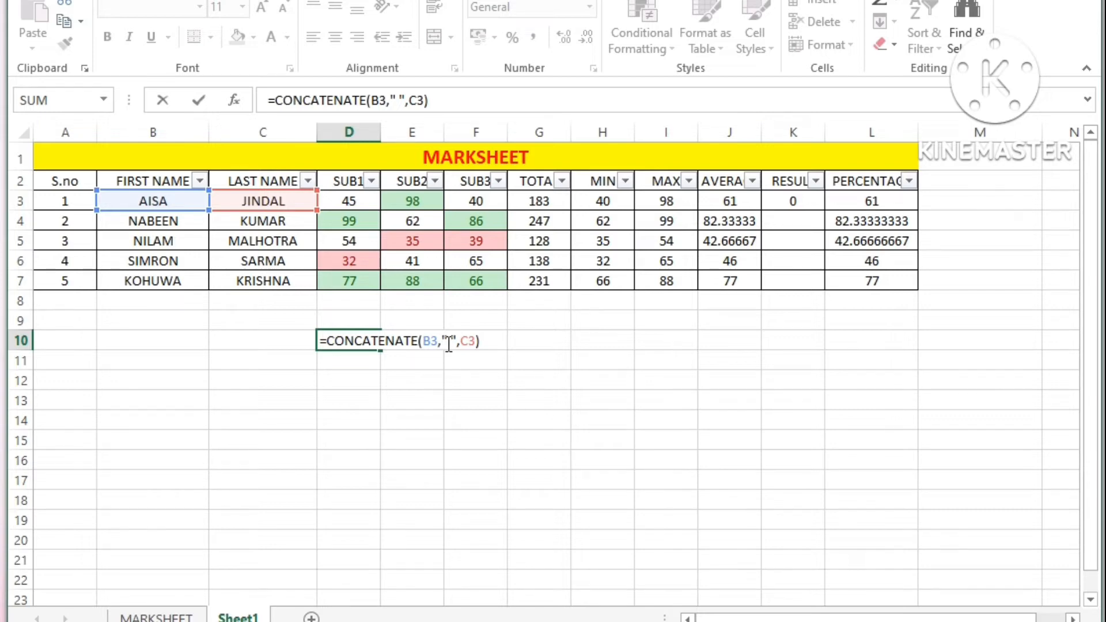
{"action": "key", "text": "Return"}
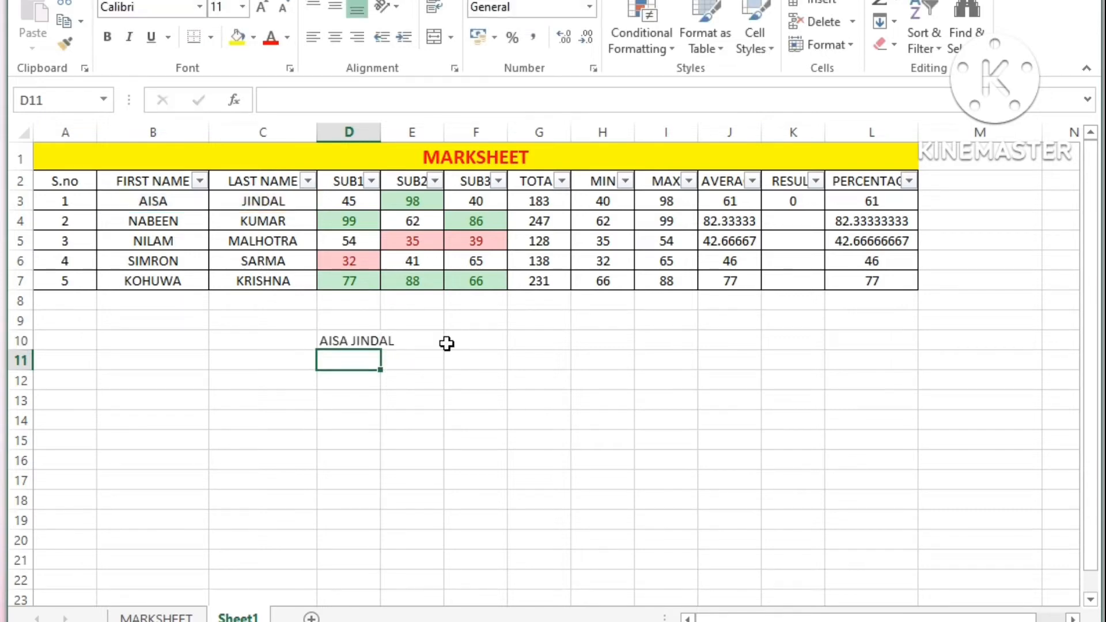
{"action": "left_click", "coordinate": [358, 342]}
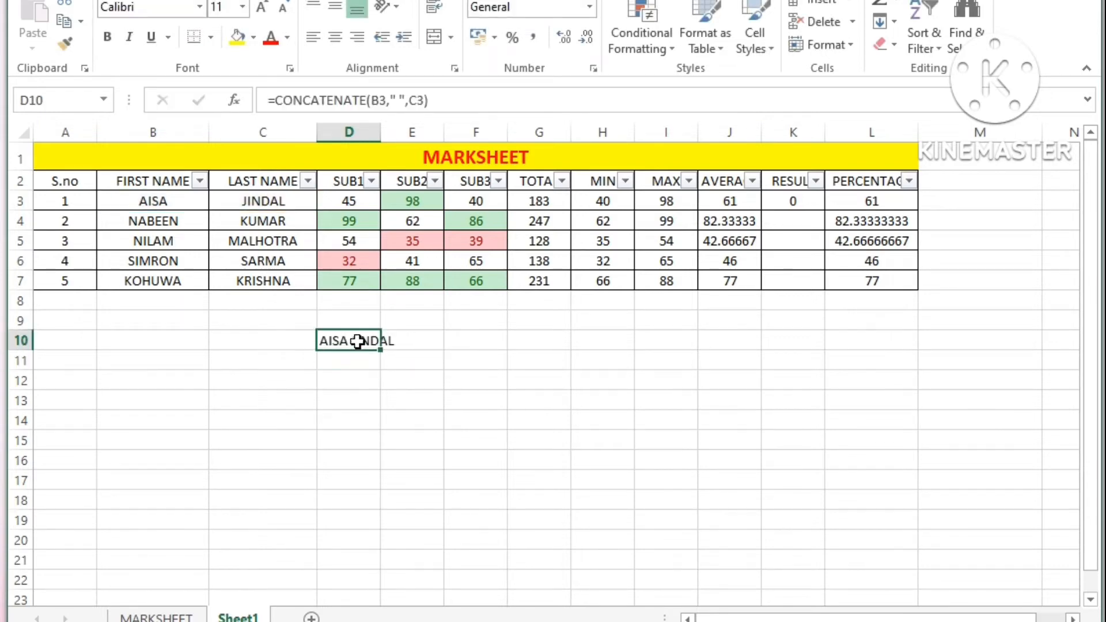
{"action": "double_click", "coordinate": [380, 132]}
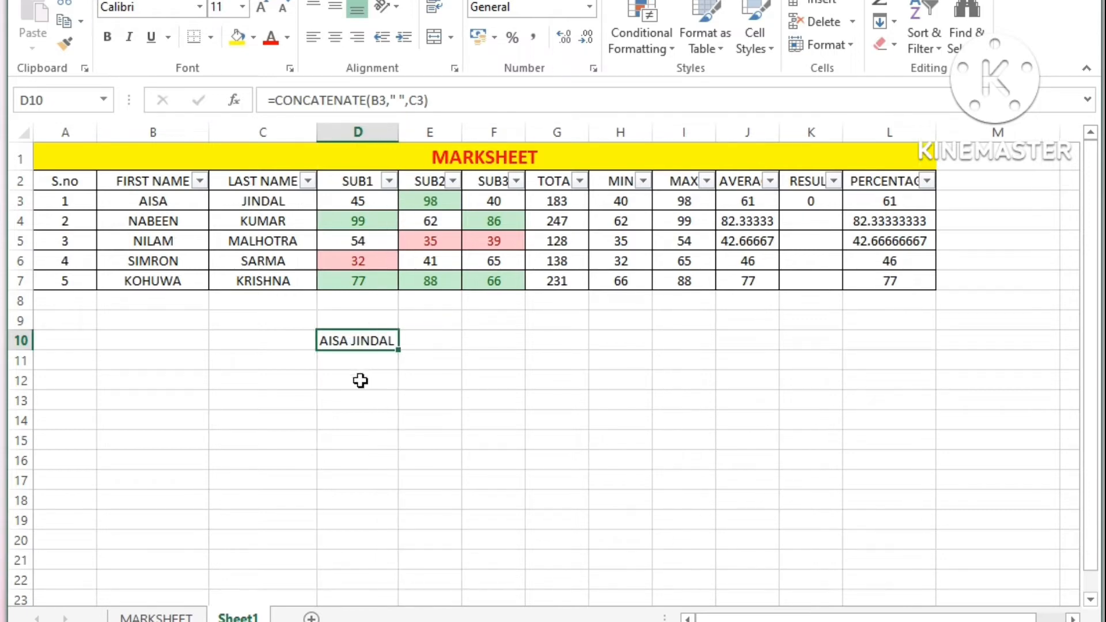
Step: Move the CONCATENATE formula text from D10 into M3 and fill it down through M7
{"action": "double_click", "coordinate": [351, 344]}
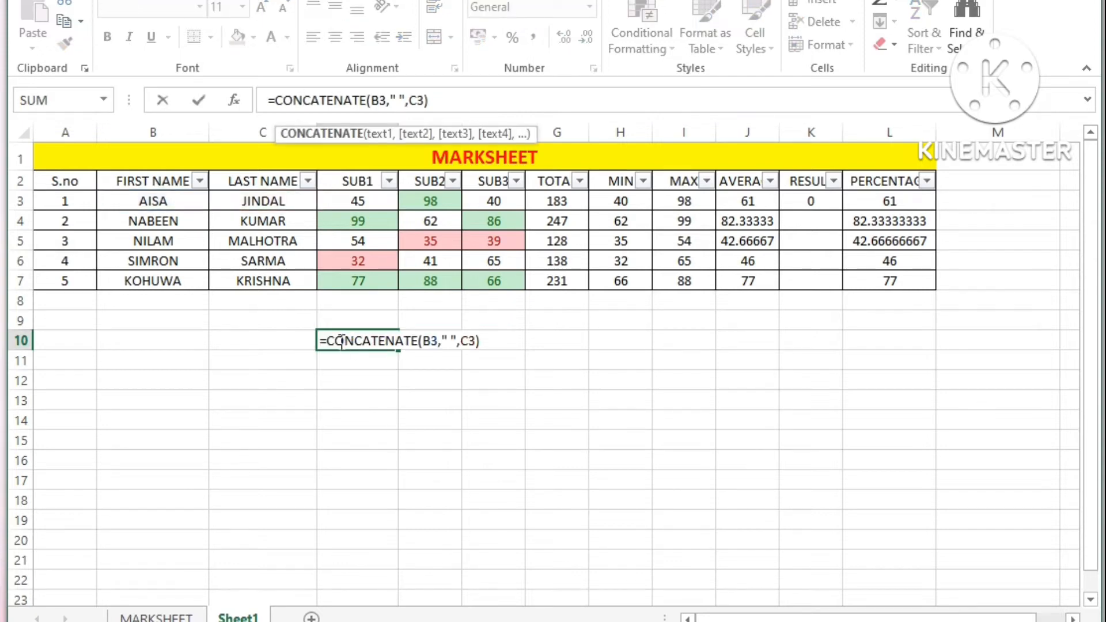
{"action": "left_click_drag", "start_coordinate": [321, 341], "coordinate": [507, 343]}
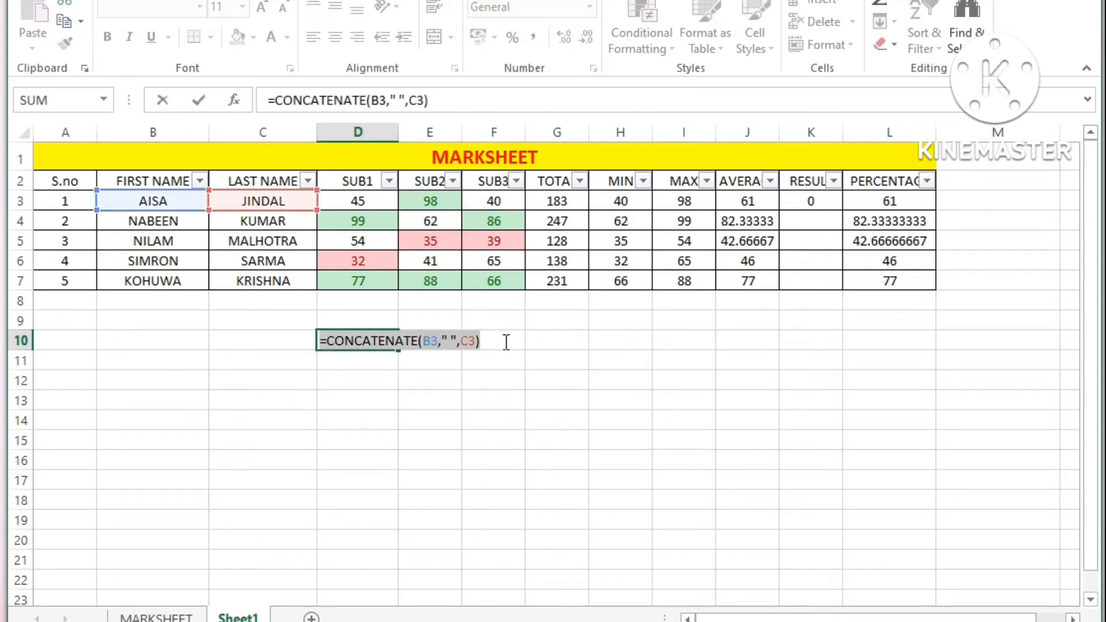
{"action": "key", "text": "BackSpace"}
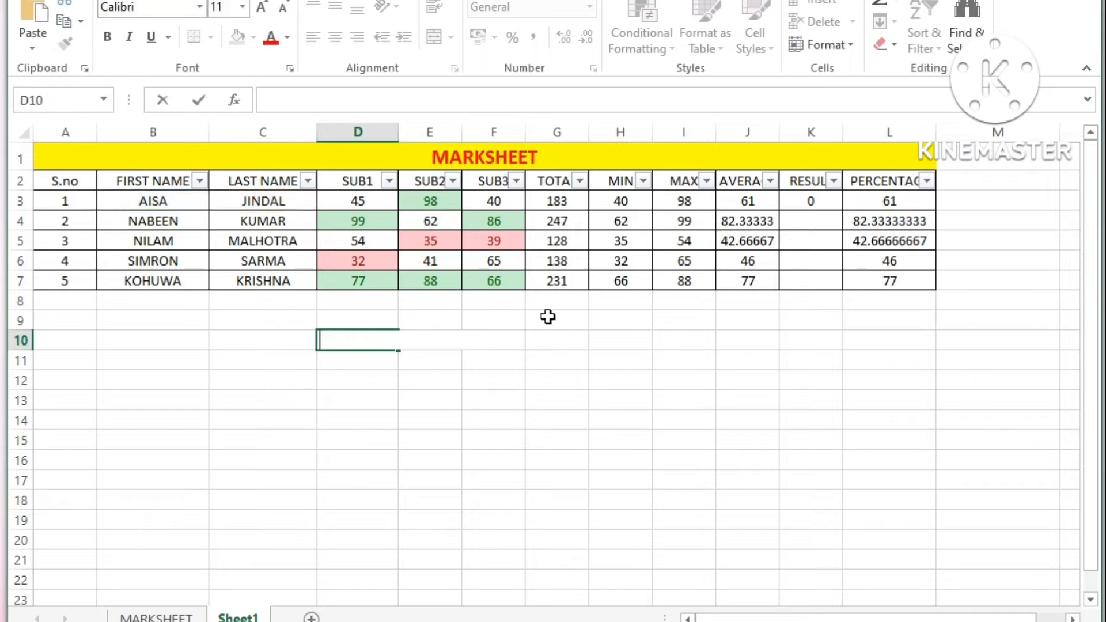
{"action": "left_click", "coordinate": [951, 202]}
{"action": "key", "text": "Down"}
{"action": "left_click", "coordinate": [962, 201]}
{"action": "double_click", "coordinate": [964, 199]}
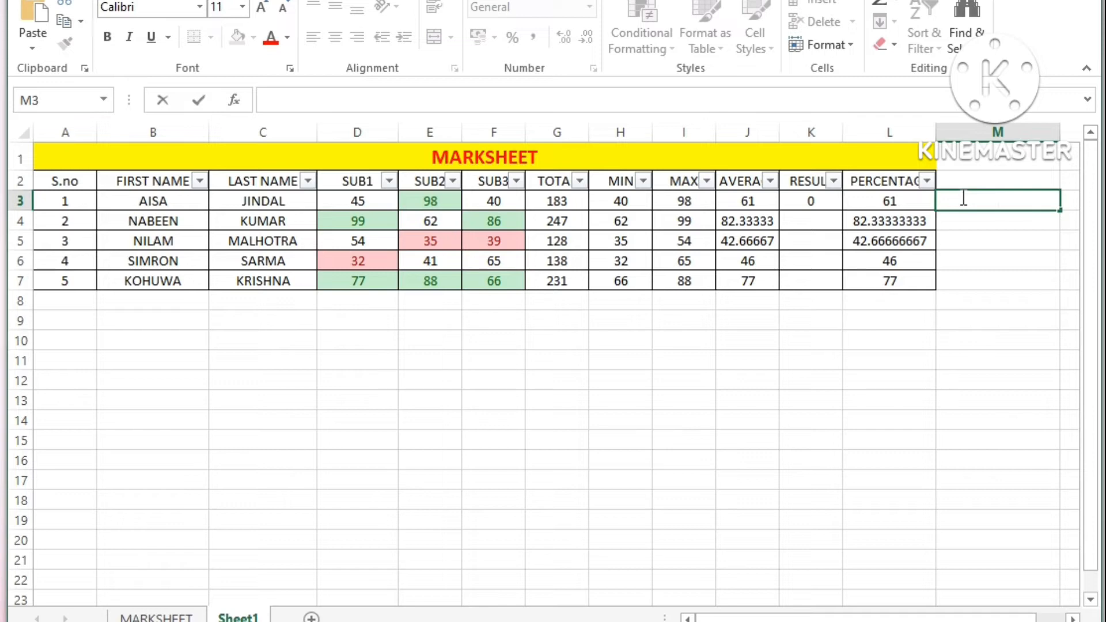
{"action": "key", "text": "ctrl+v"}
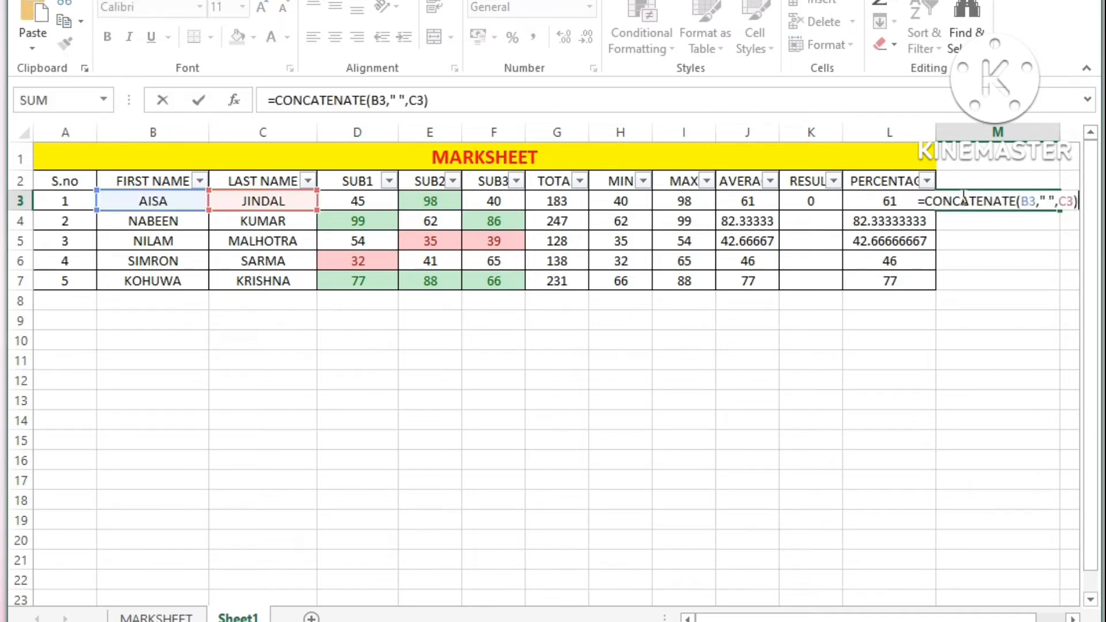
{"action": "key", "text": "Return"}
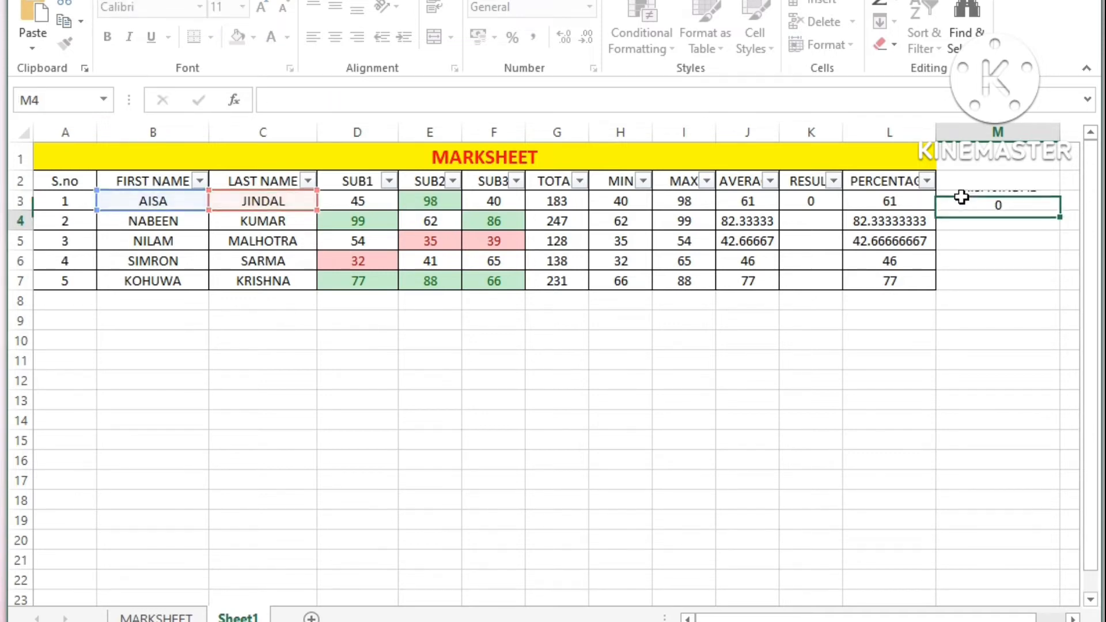
{"action": "left_click", "coordinate": [962, 199]}
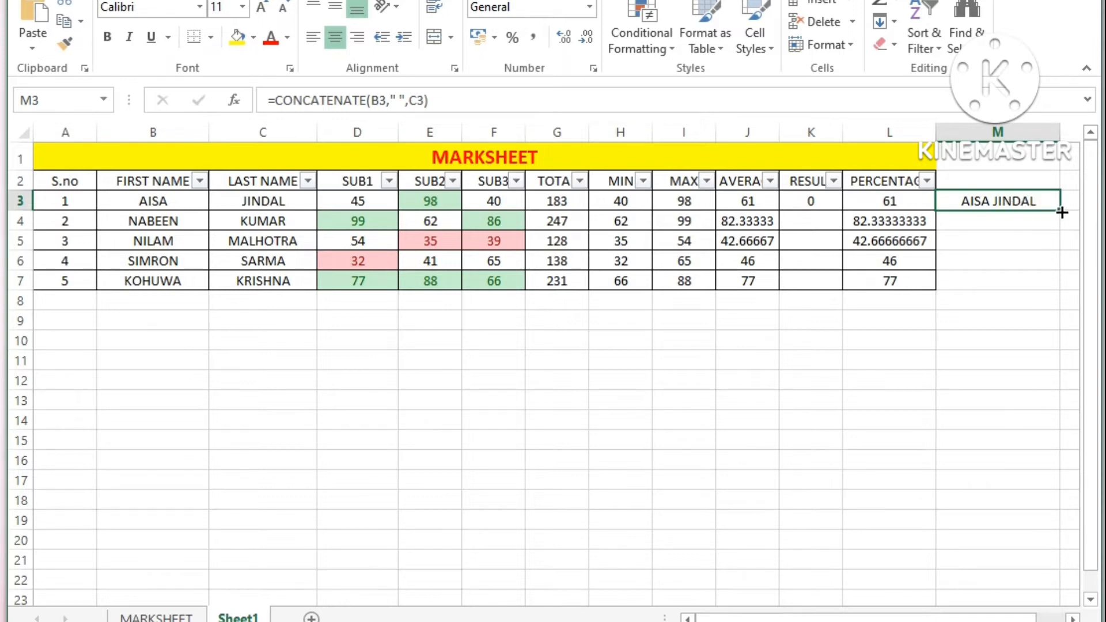
{"action": "left_click_drag", "start_coordinate": [1062, 212], "coordinate": [1059, 287]}
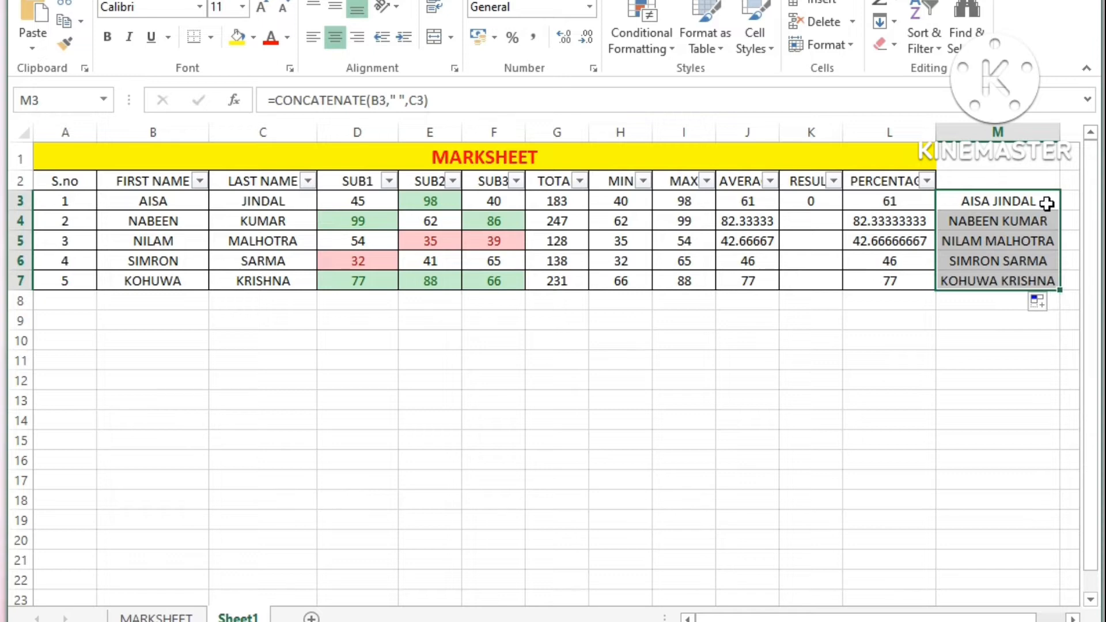
Step: Check the joined full names and their formulas in M3 through M7
{"action": "left_click", "coordinate": [998, 228]}
{"action": "left_click", "coordinate": [987, 258]}
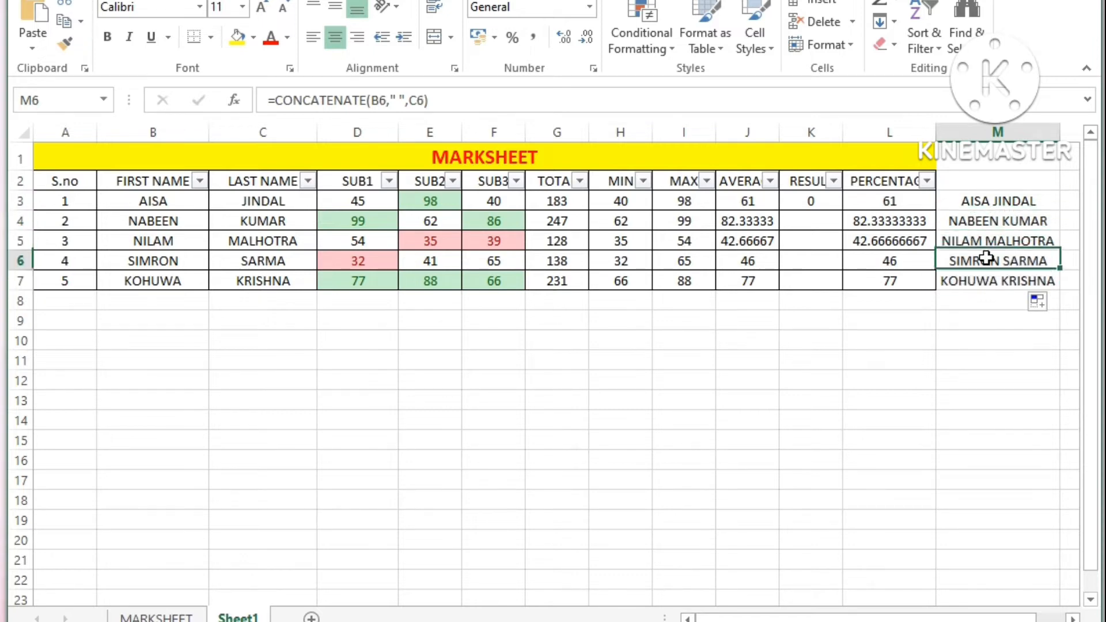
{"action": "left_click", "coordinate": [979, 282]}
{"action": "left_click", "coordinate": [981, 203]}
{"action": "left_click", "coordinate": [975, 224]}
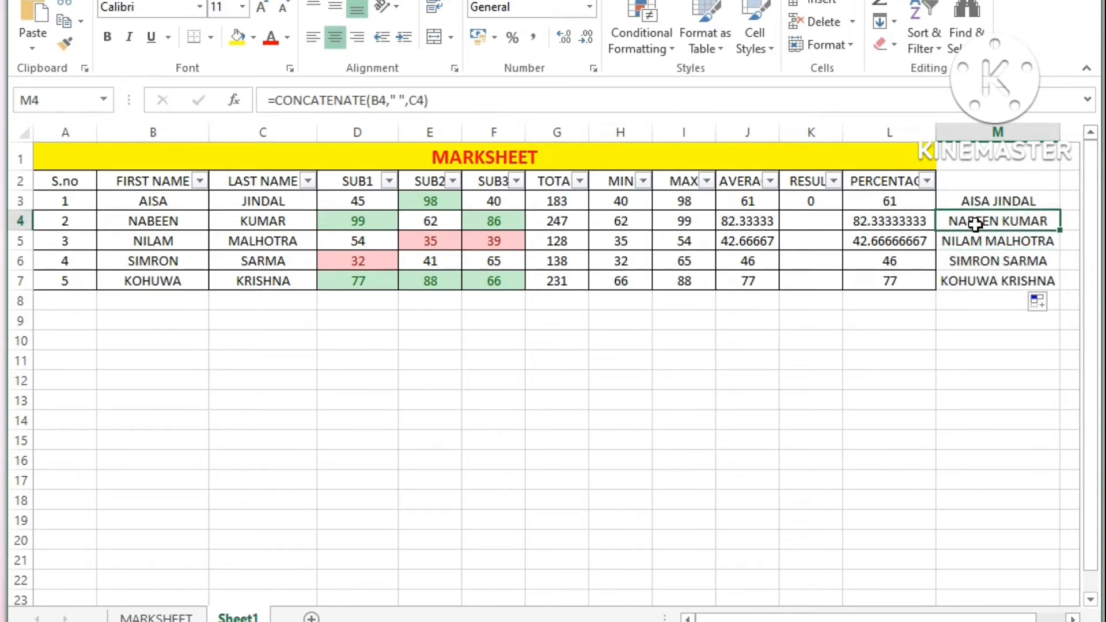
{"action": "left_click", "coordinate": [965, 257]}
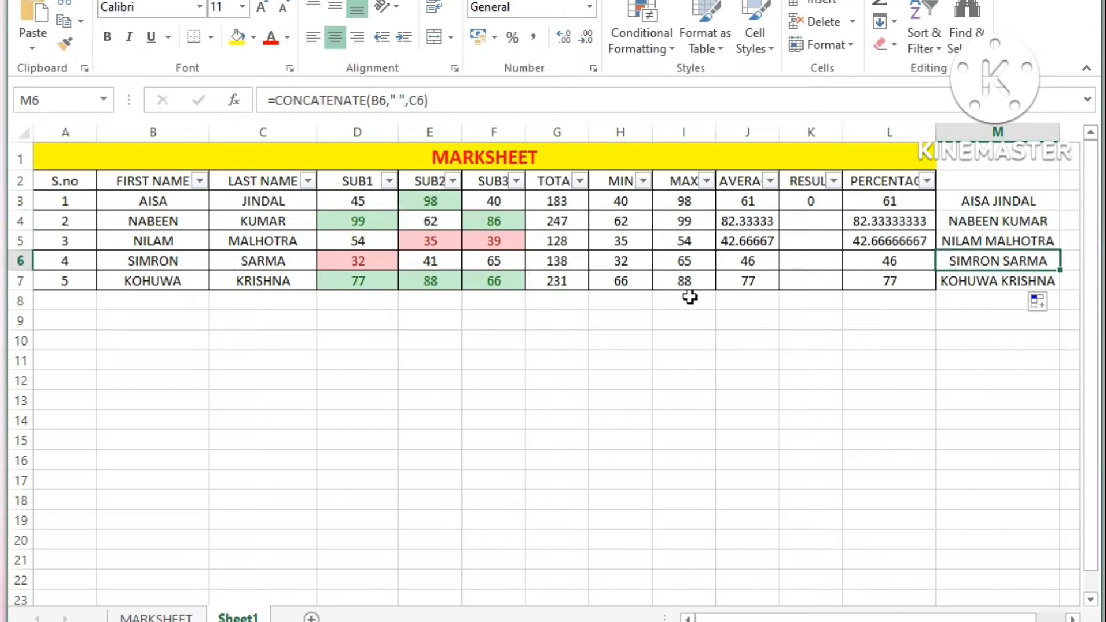
{"action": "left_click", "coordinate": [996, 281]}
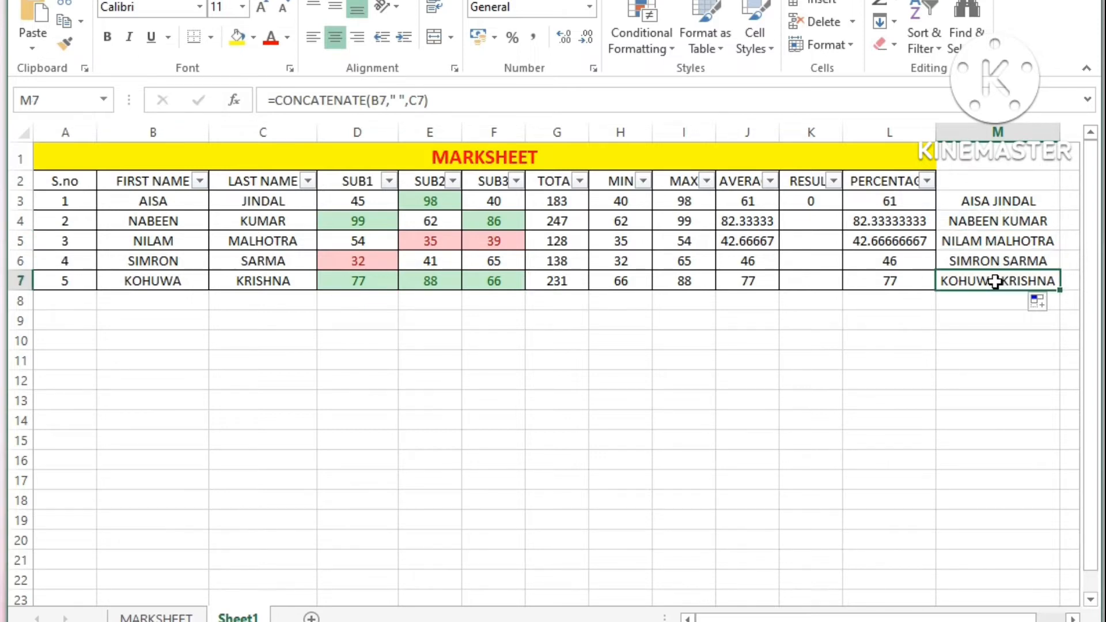
{"action": "left_click", "coordinate": [978, 306]}
Step: Examine the SUB1, SUB2 and SUB3 headers, the first student's marks and total, and the joined name in M3
{"action": "left_click", "coordinate": [427, 345]}
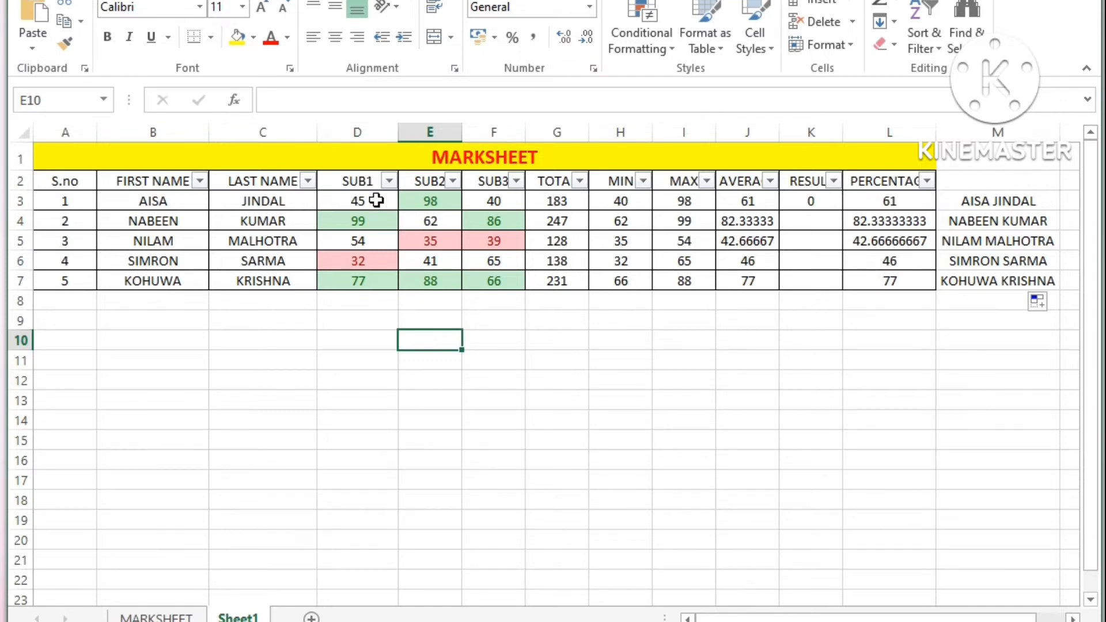
{"action": "left_click", "coordinate": [356, 182]}
{"action": "left_click", "coordinate": [420, 180]}
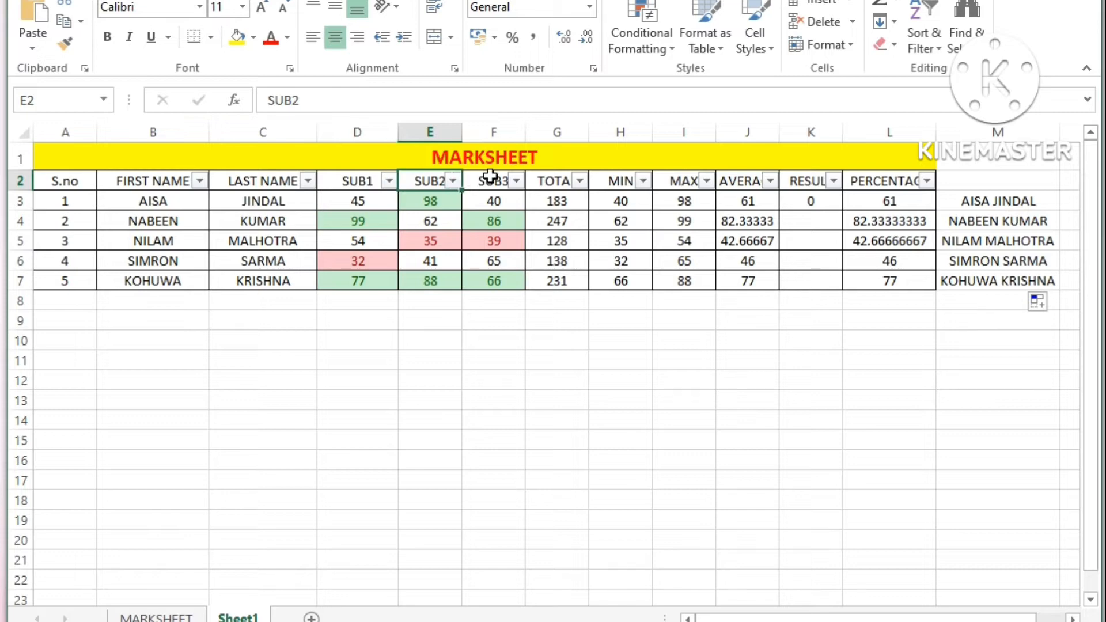
{"action": "left_click", "coordinate": [490, 179]}
{"action": "left_click", "coordinate": [366, 182]}
{"action": "left_click", "coordinate": [479, 160]}
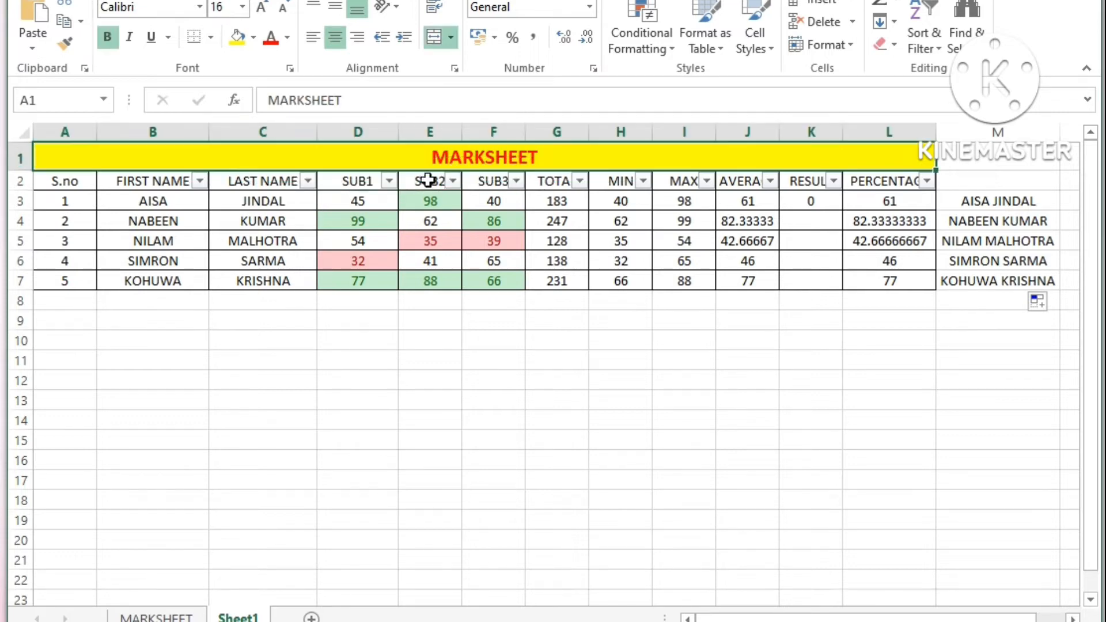
{"action": "left_click", "coordinate": [394, 200]}
{"action": "left_click", "coordinate": [361, 242]}
{"action": "left_click", "coordinate": [356, 186]}
{"action": "left_click", "coordinate": [357, 199]}
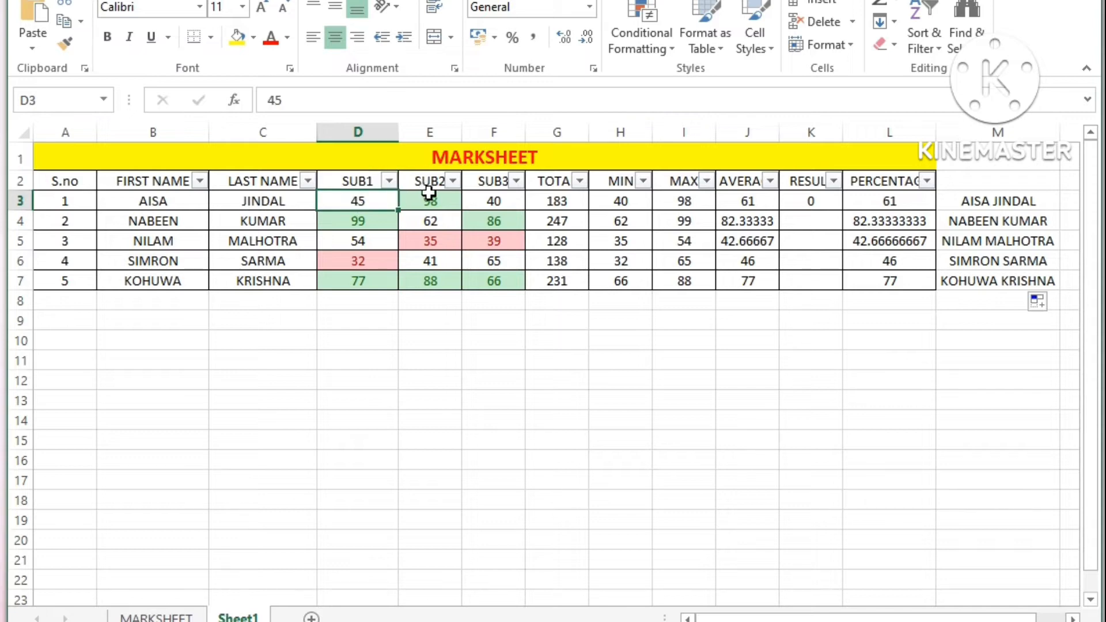
{"action": "left_click", "coordinate": [428, 199]}
{"action": "left_click", "coordinate": [497, 203]}
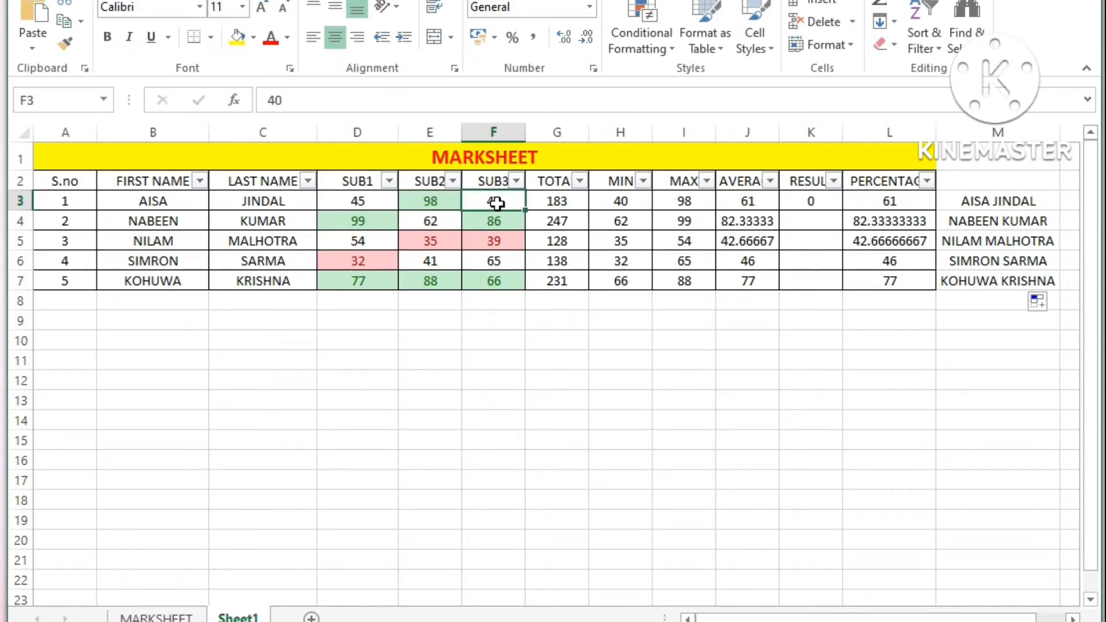
{"action": "left_click", "coordinate": [551, 199]}
{"action": "left_click", "coordinate": [506, 203]}
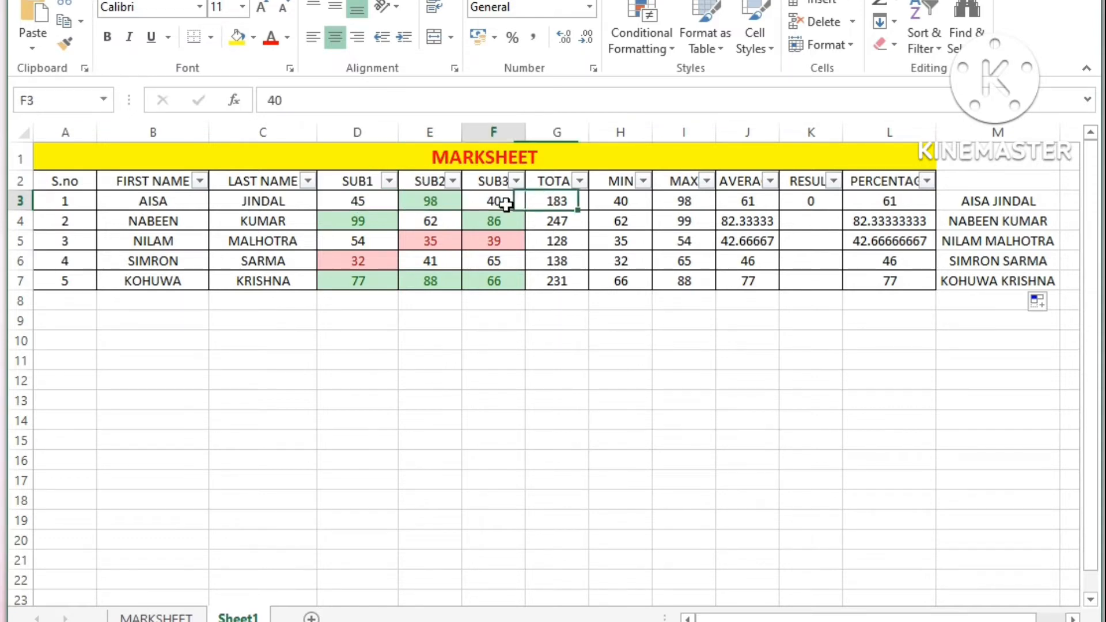
{"action": "left_click", "coordinate": [395, 205]}
{"action": "left_click", "coordinate": [416, 364]}
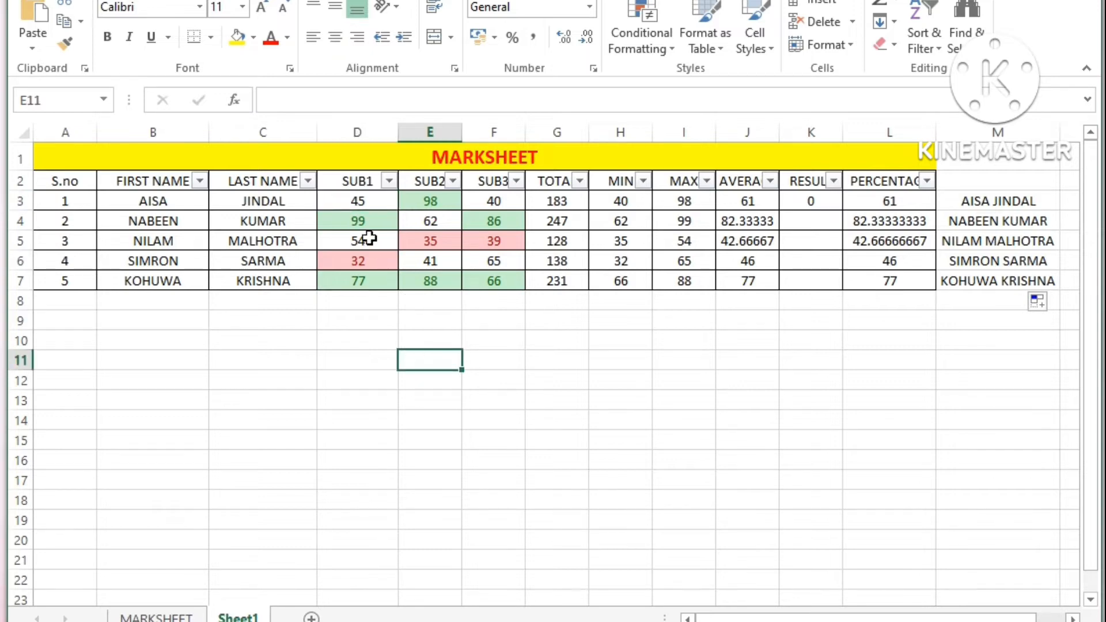
{"action": "left_click", "coordinate": [370, 203]}
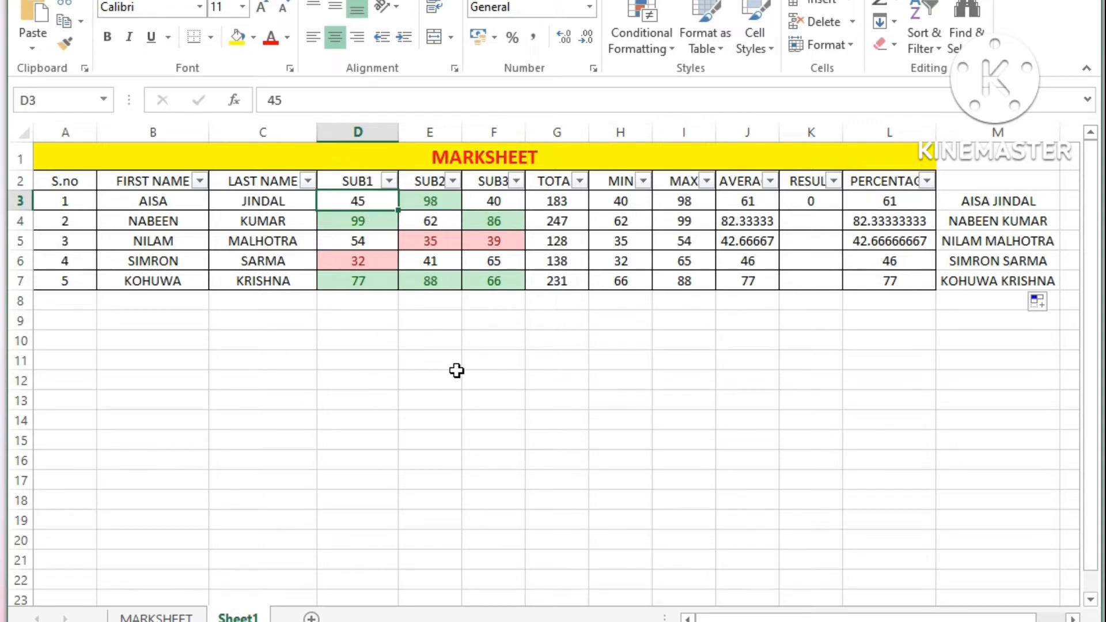
{"action": "left_click", "coordinate": [1003, 205]}
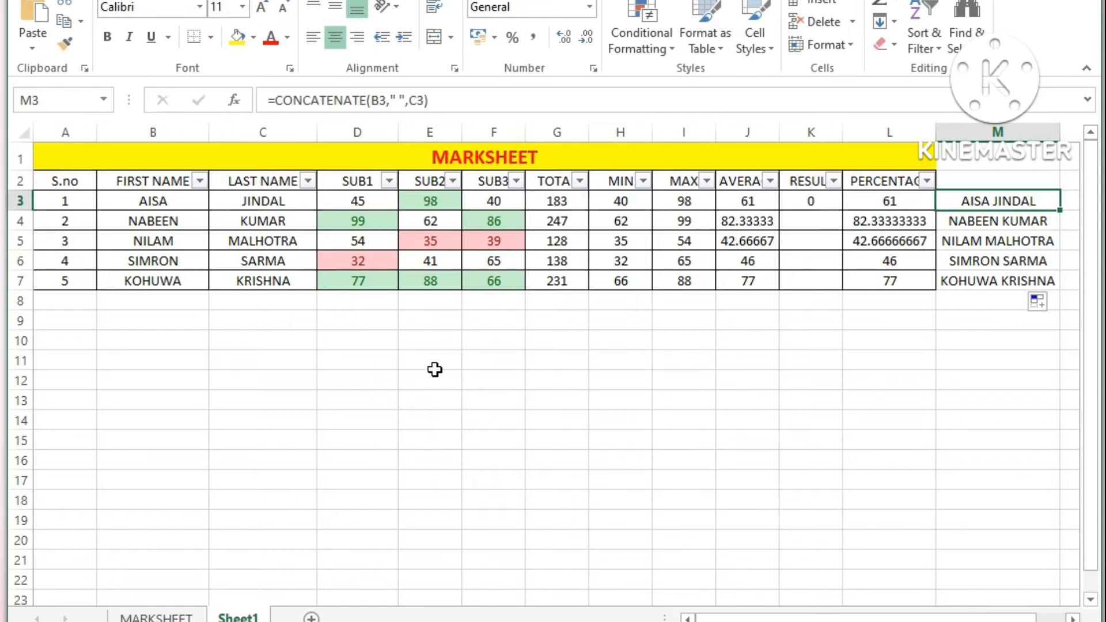
{"action": "left_click", "coordinate": [418, 343]}
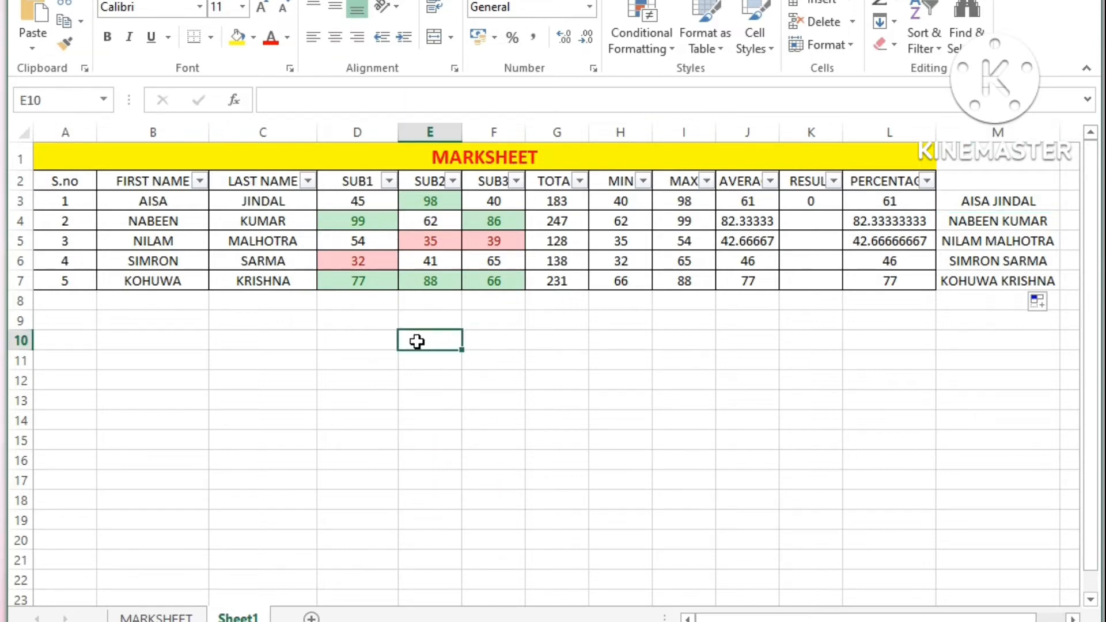
Step: Enter =CONCATENATE(D3," , ",E3) in E10 to join the first student's SUB1 and SUB2 marks with a spaced comma
{"action": "type", "text": "="}
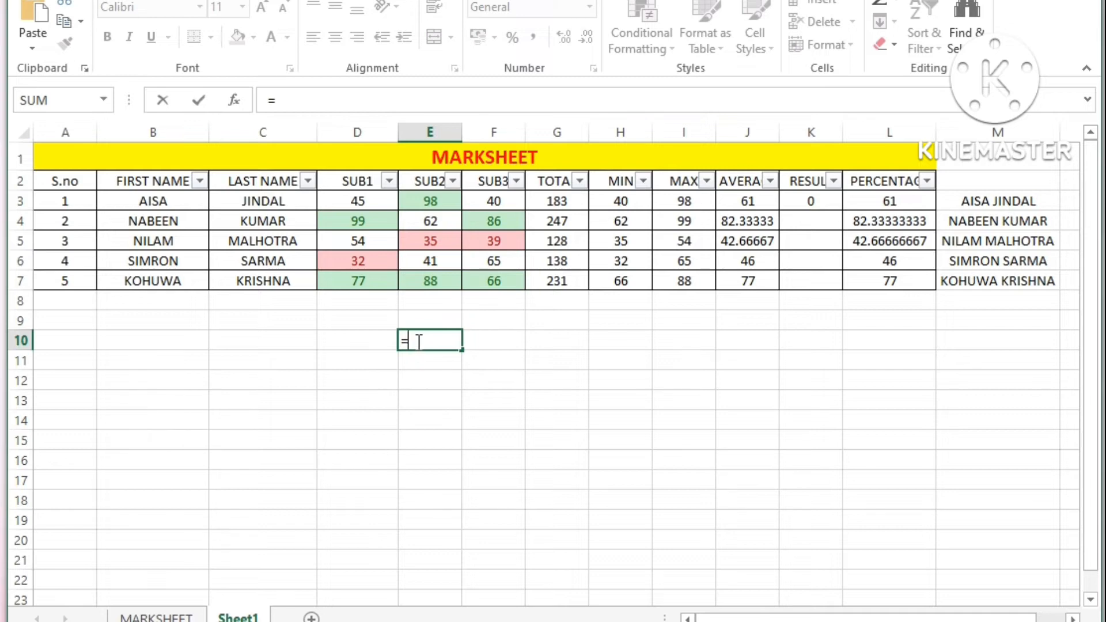
{"action": "type", "text": "con"}
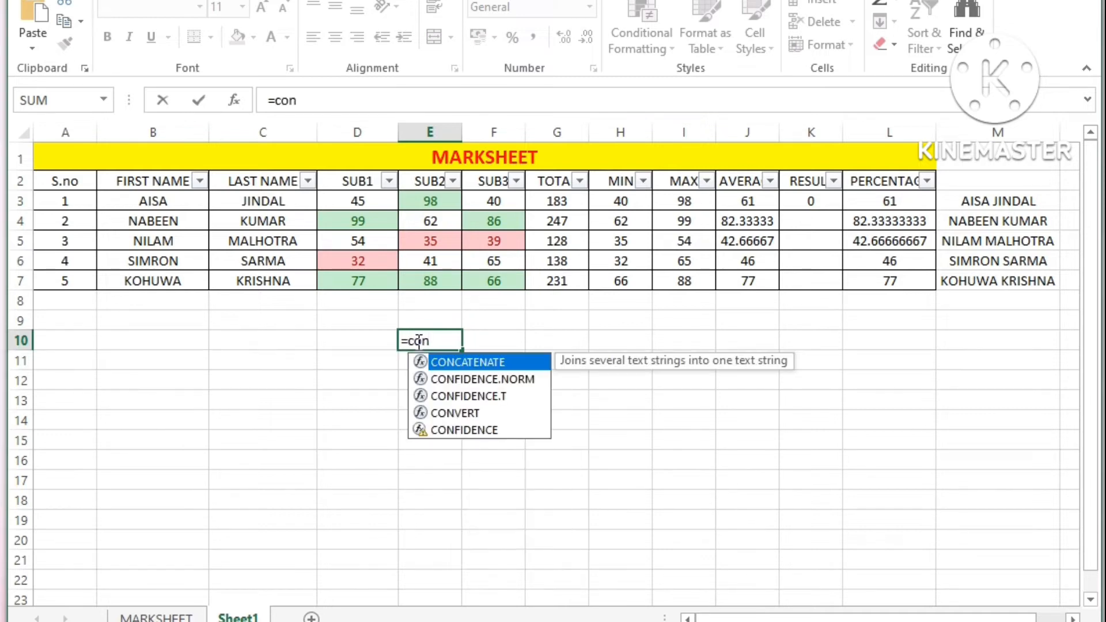
{"action": "double_click", "coordinate": [440, 360]}
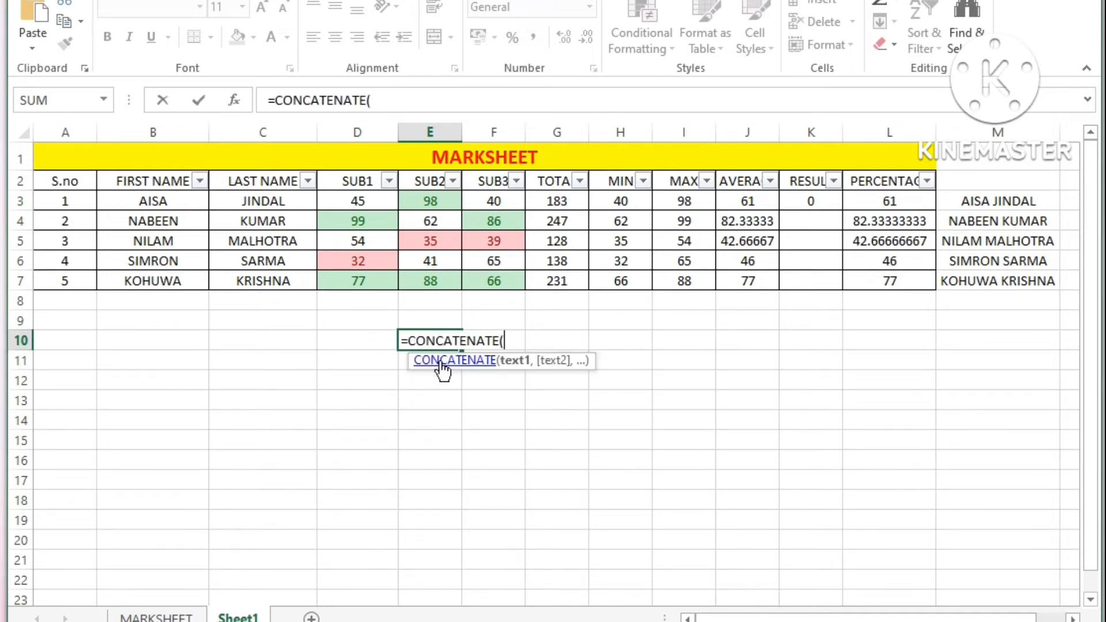
{"action": "left_click", "coordinate": [365, 207]}
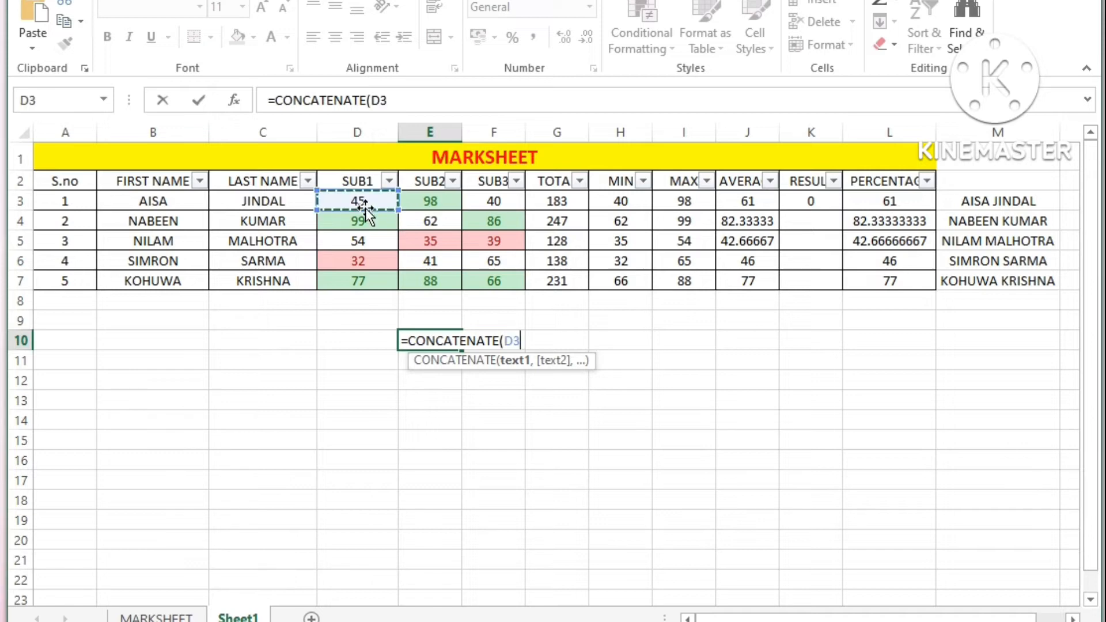
{"action": "type", "text": ","}
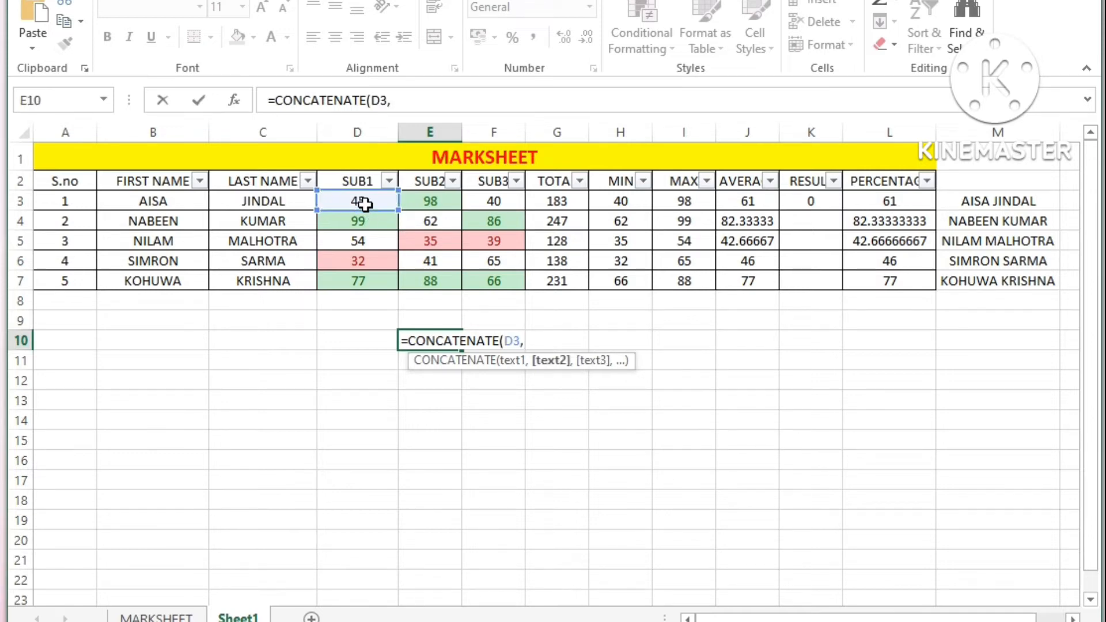
{"action": "type", "text": "\" ,"}
{"action": "type", "text": "\","}
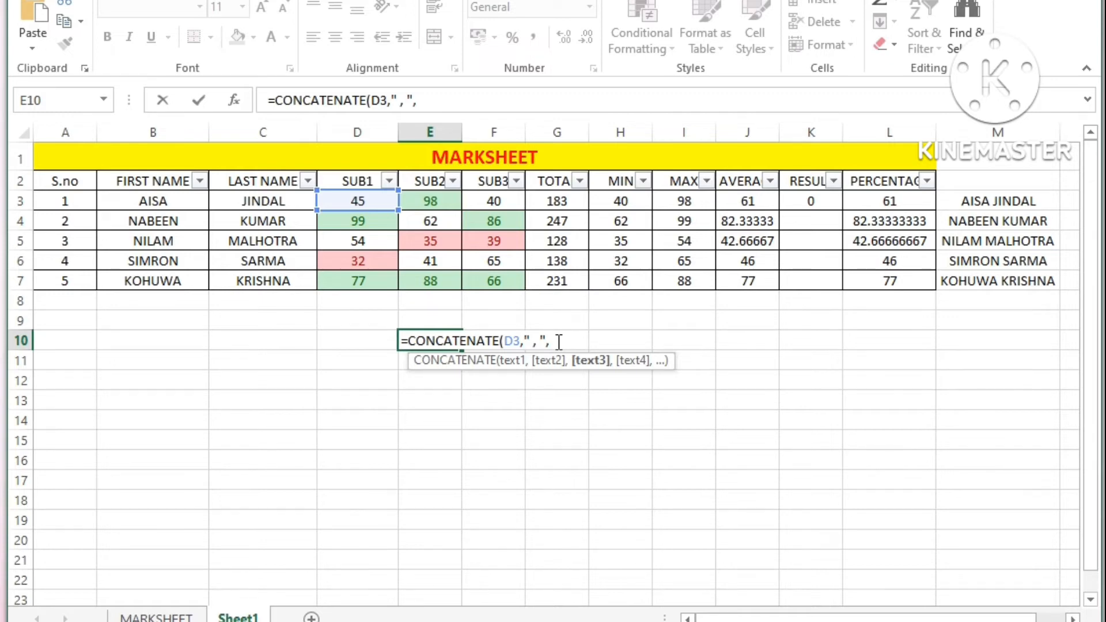
{"action": "left_click", "coordinate": [441, 201]}
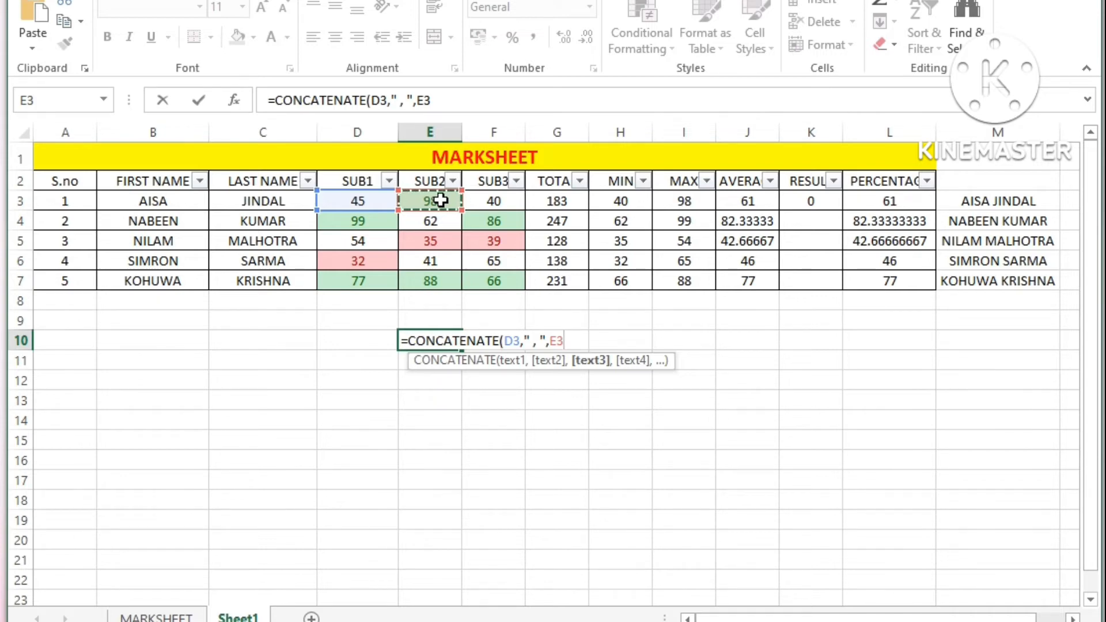
{"action": "type", "text": ")"}
{"action": "key", "text": "Return"}
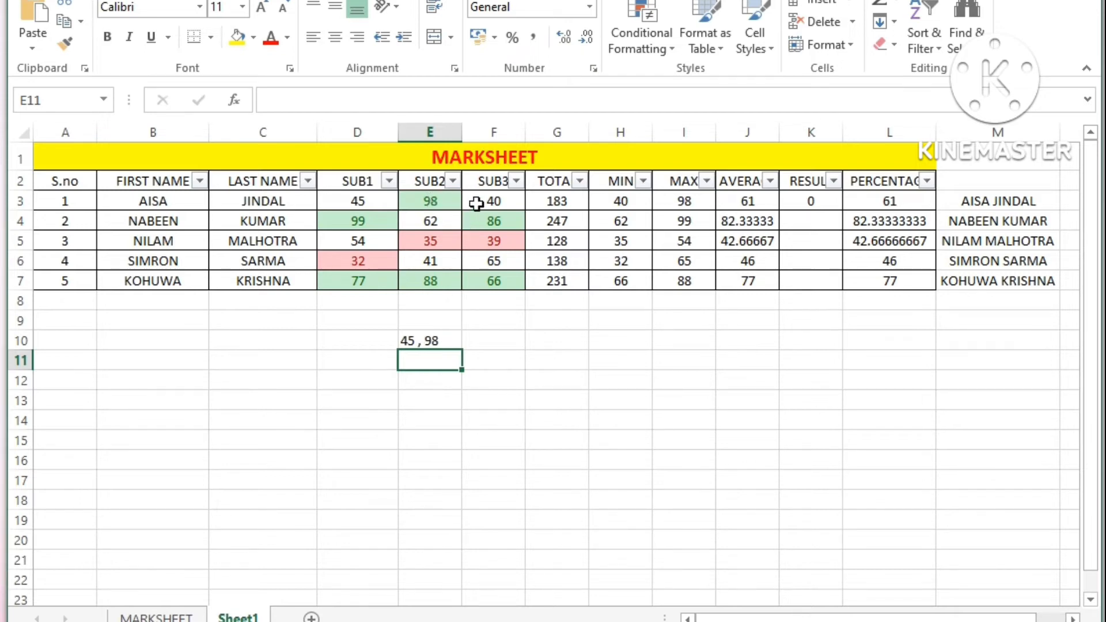
Step: Extend the E10 formula to =CONCATENATE(D3," , ",E3," , ",F3), and widen column E slightly to fit the joined marks
{"action": "double_click", "coordinate": [433, 341]}
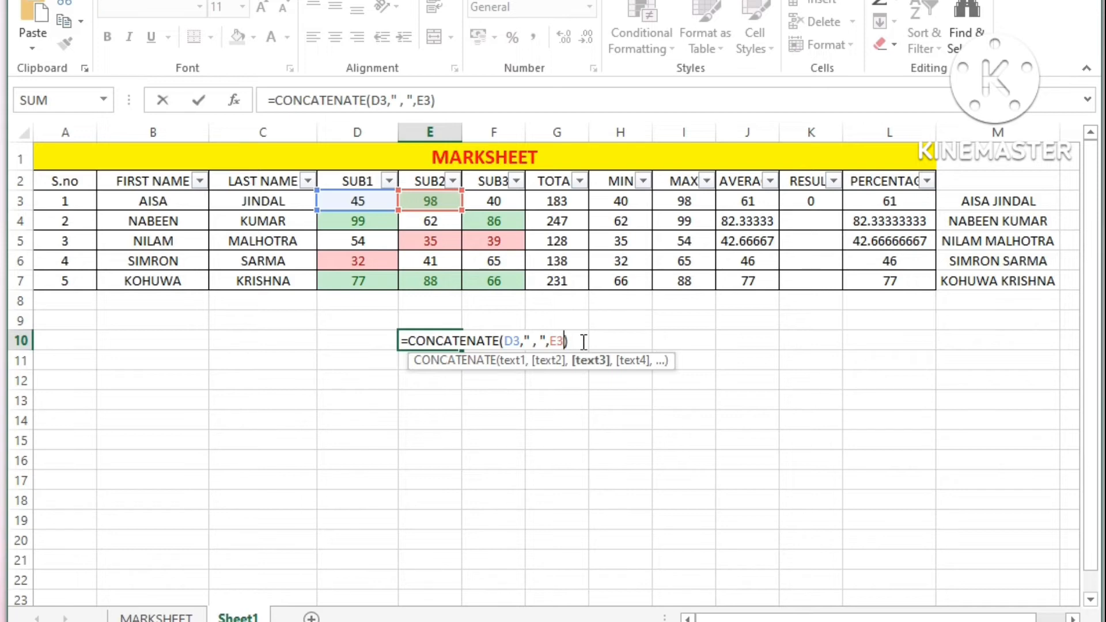
{"action": "type", "text": ","}
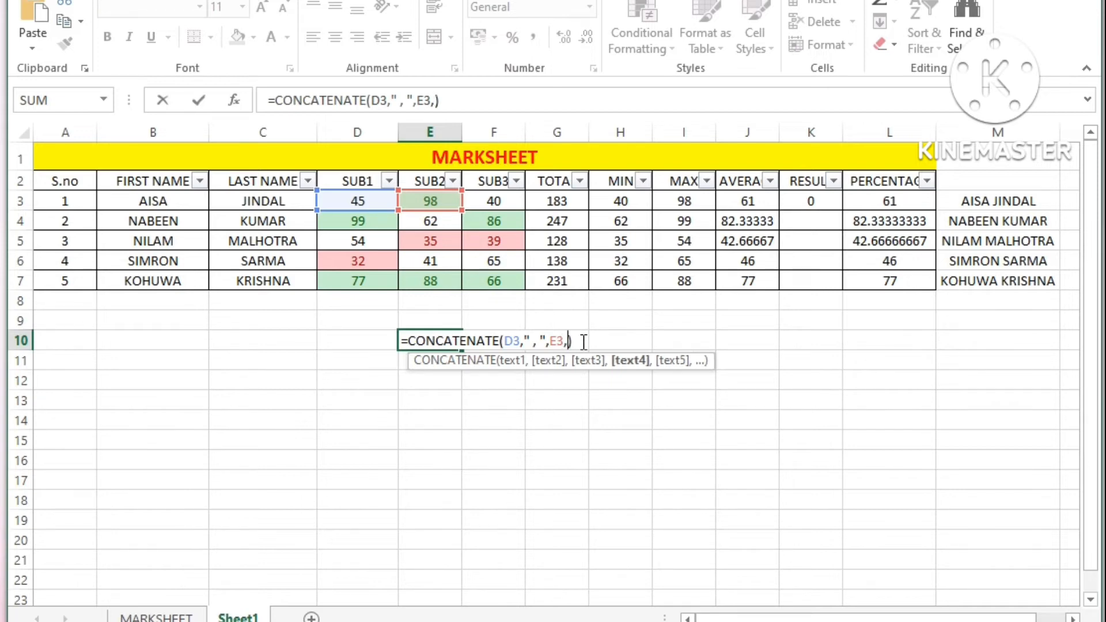
{"action": "type", "text": "\" , \","}
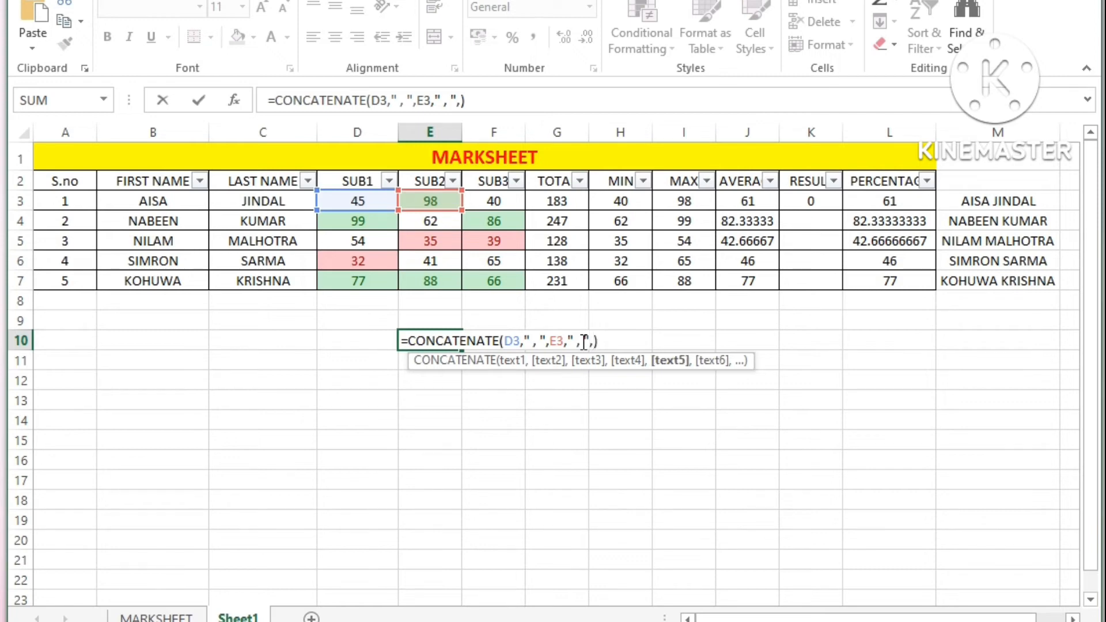
{"action": "left_click", "coordinate": [510, 206]}
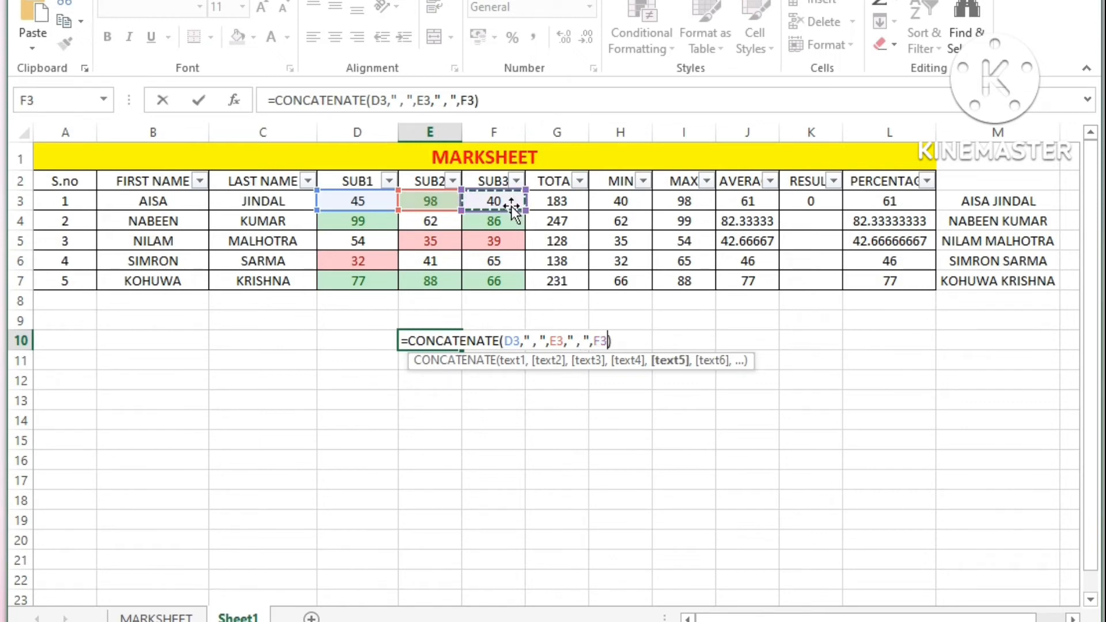
{"action": "key", "text": "Return"}
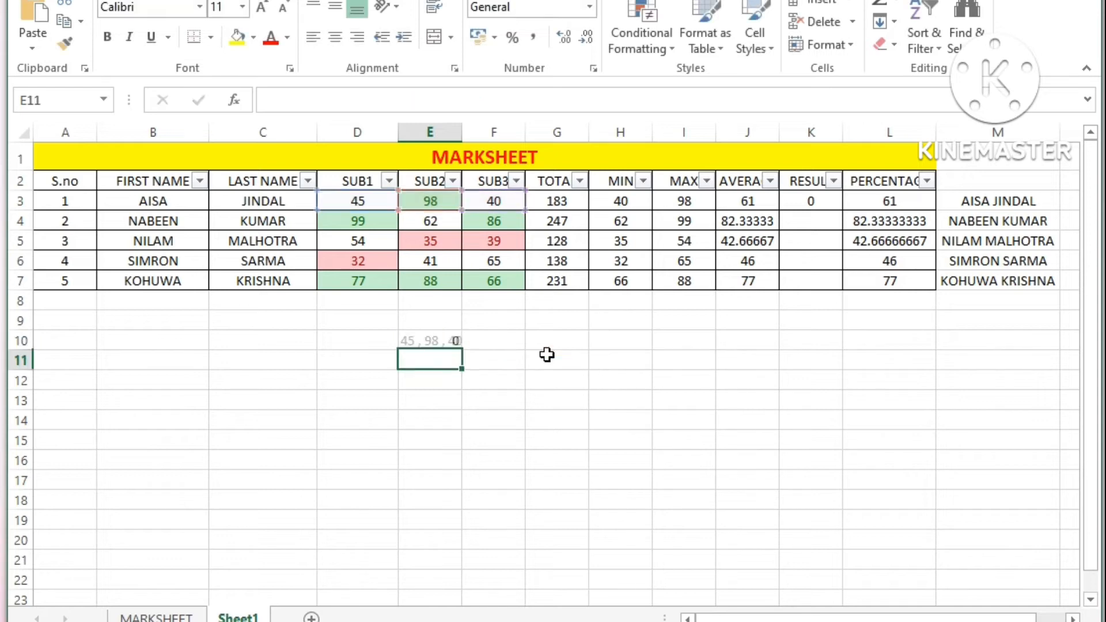
{"action": "left_click", "coordinate": [414, 342]}
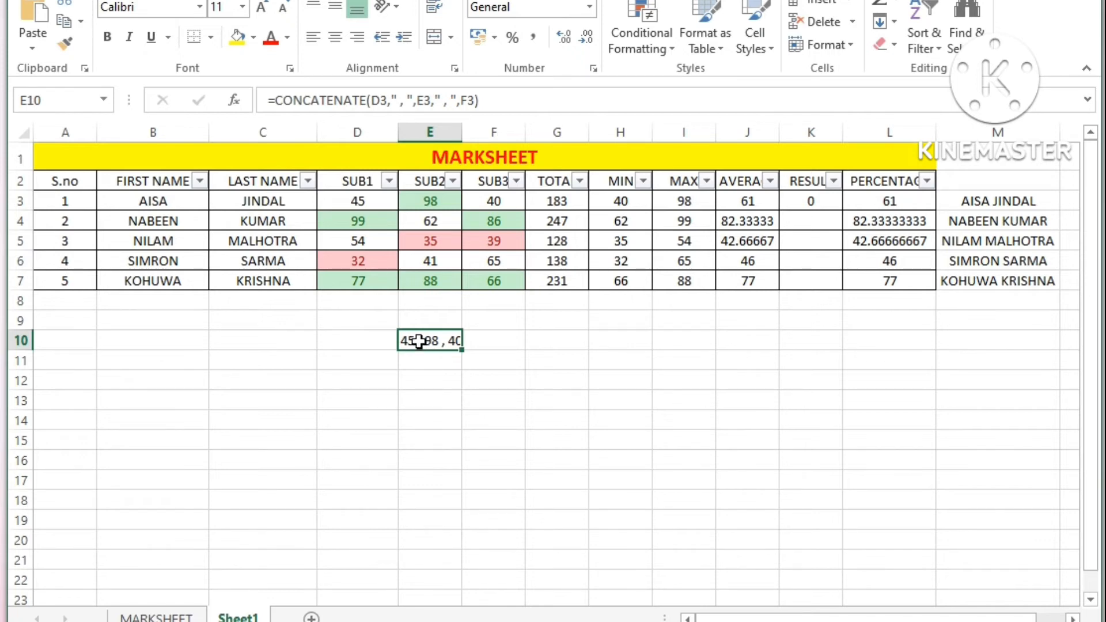
{"action": "left_click_drag", "start_coordinate": [461, 126], "coordinate": [468, 126]}
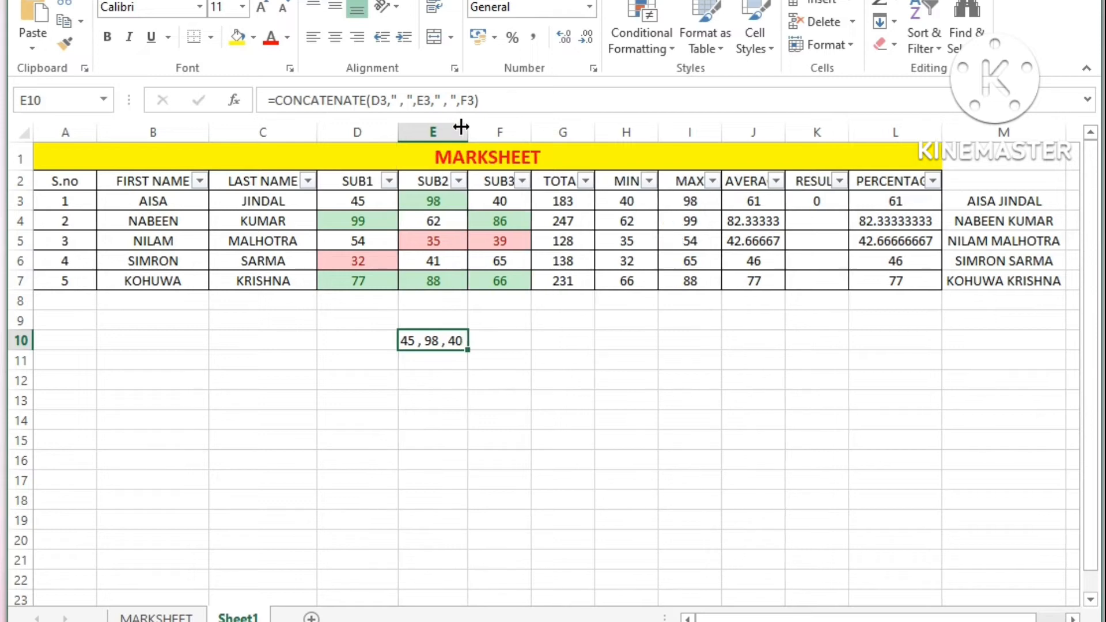
Step: Remove the space before the comma in both separators of the E10 formula, making it =CONCATENATE(D3,", ",E3,", ",F3)
{"action": "double_click", "coordinate": [417, 343]}
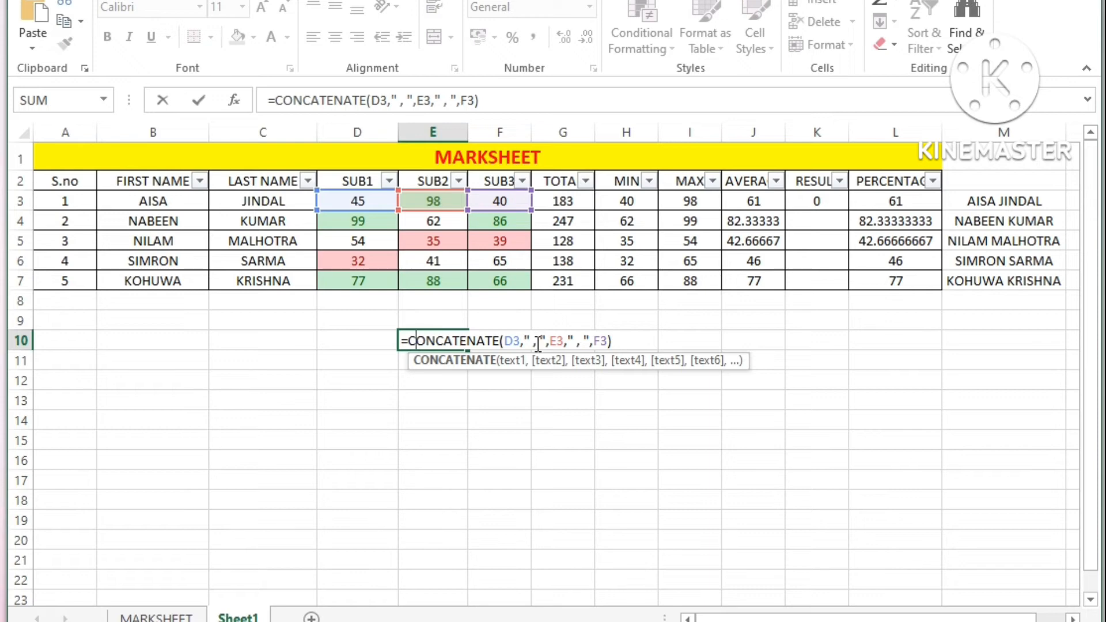
{"action": "left_click", "coordinate": [537, 341]}
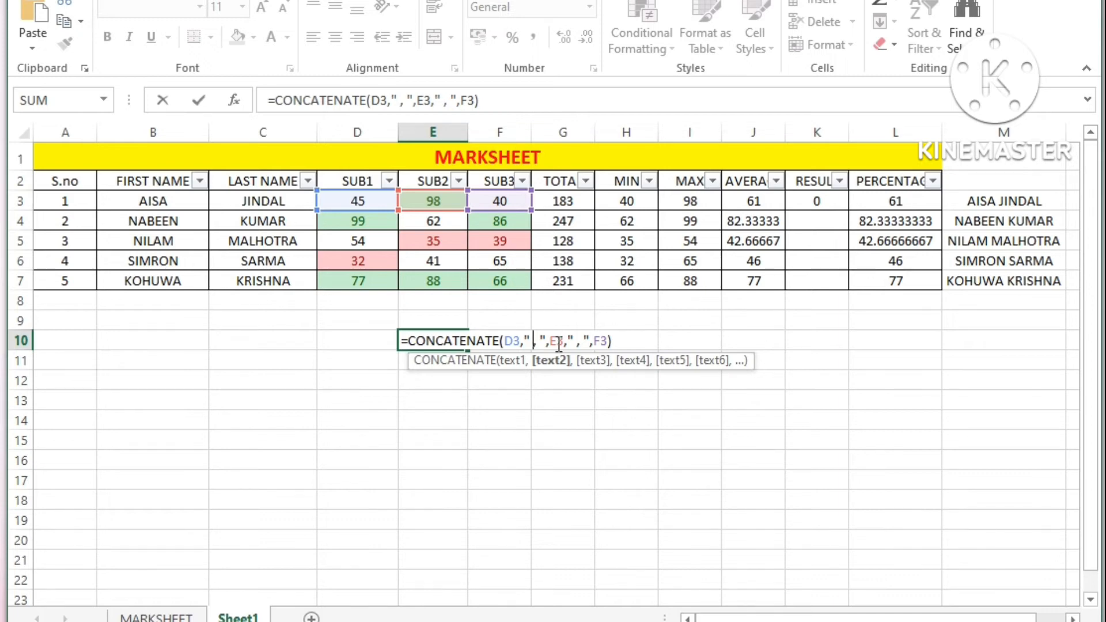
{"action": "key", "text": "BackSpace"}
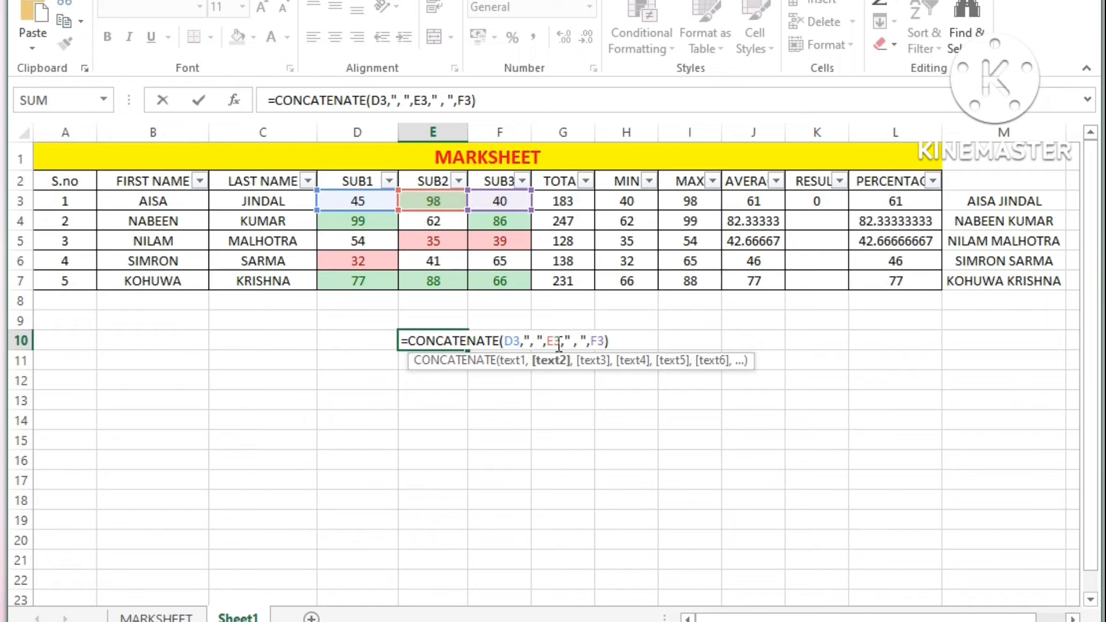
{"action": "key", "text": "Return"}
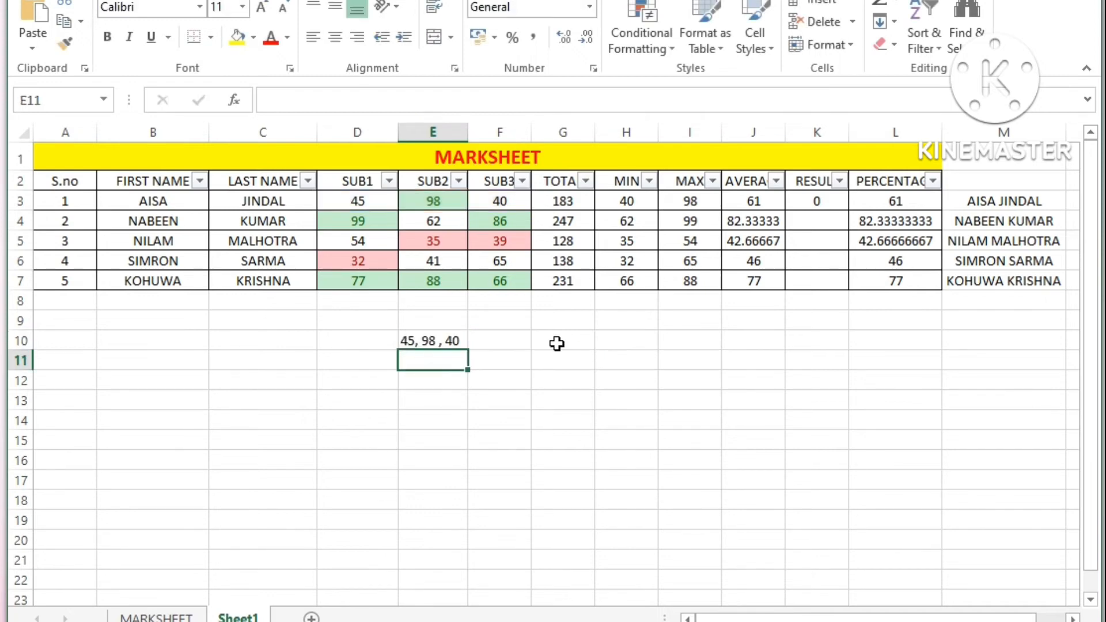
{"action": "double_click", "coordinate": [434, 341]}
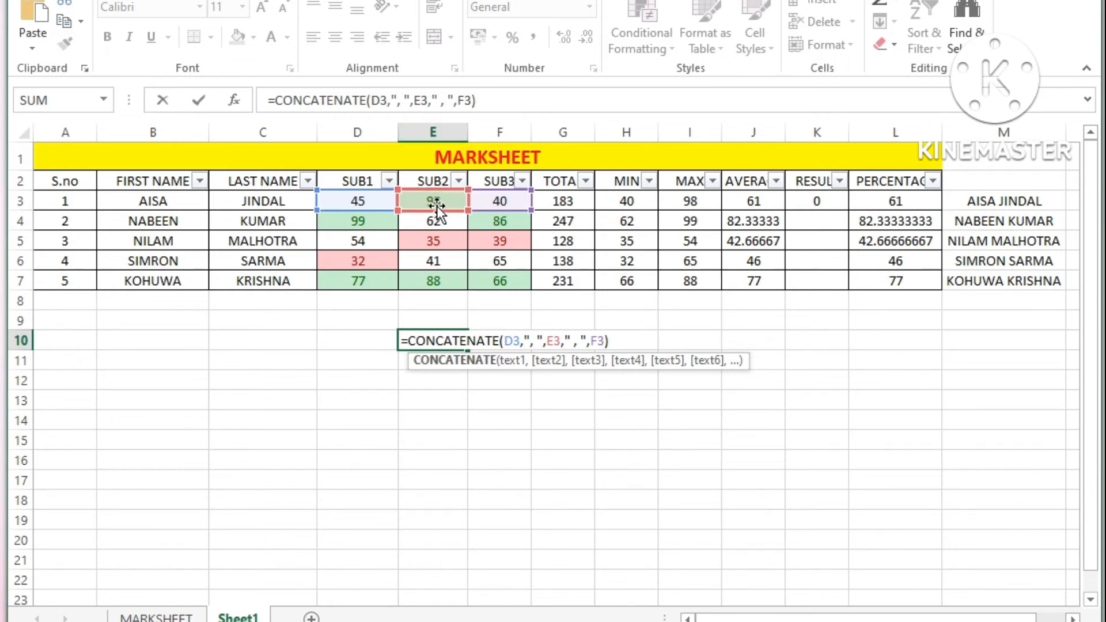
{"action": "left_click", "coordinate": [576, 341]}
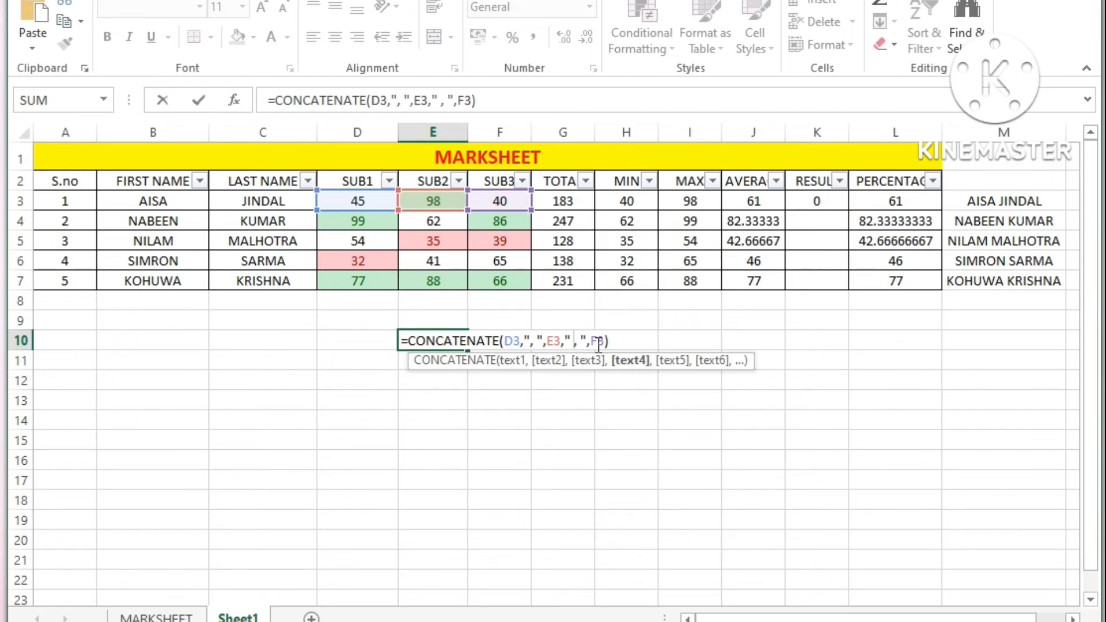
{"action": "key", "text": "BackSpace"}
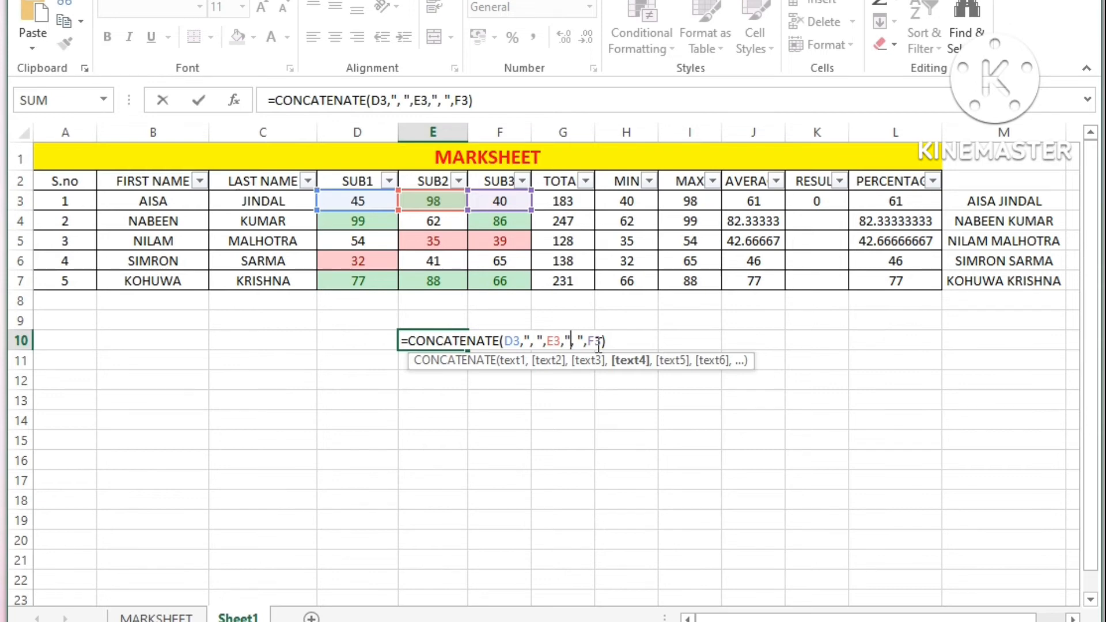
{"action": "key", "text": "Return"}
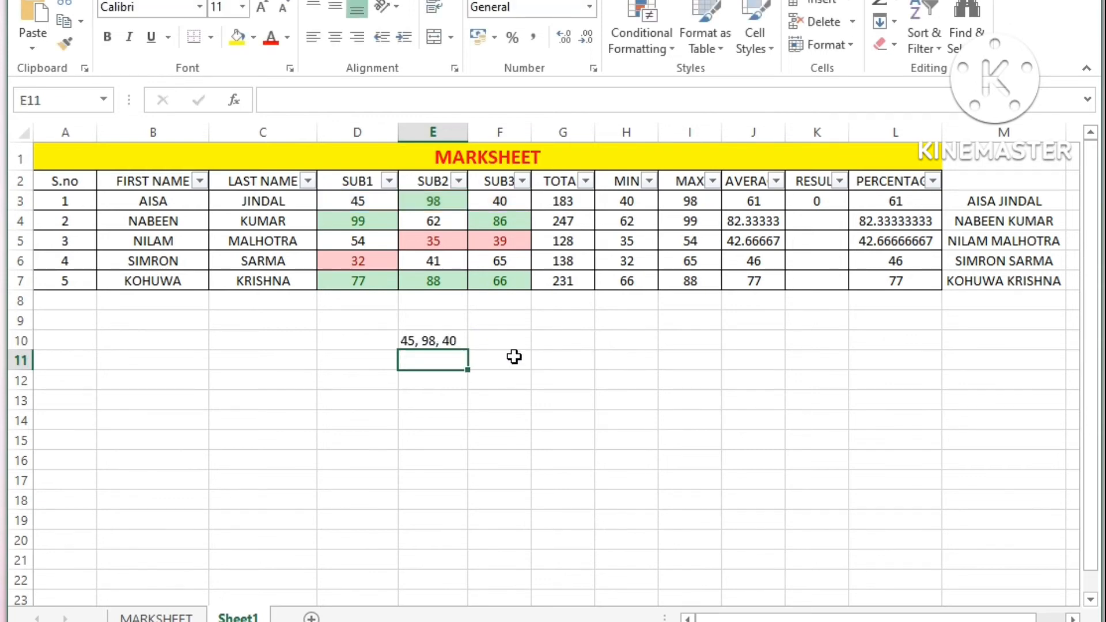
Step: Replace the first separator in the E10 formula with the text "youtube", without any spaces around it
{"action": "left_click", "coordinate": [430, 344]}
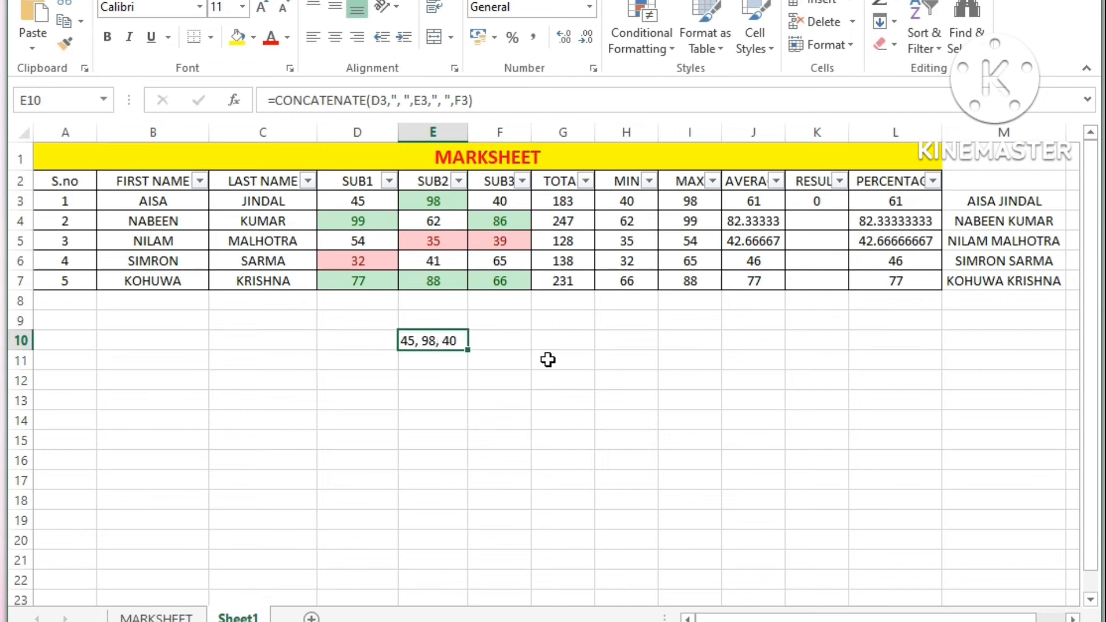
{"action": "double_click", "coordinate": [423, 341]}
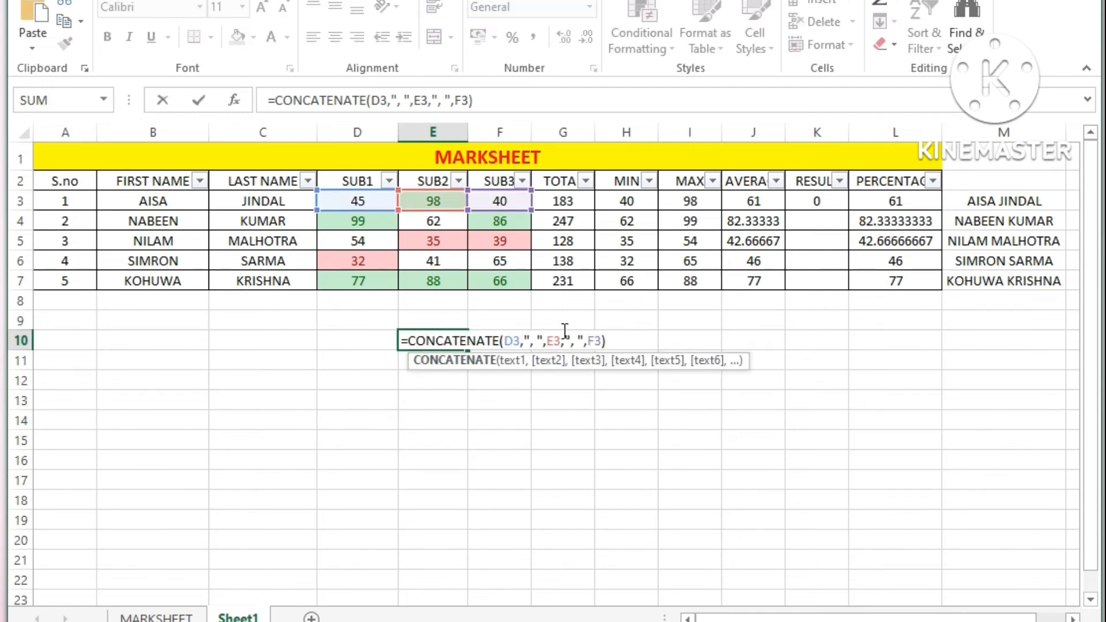
{"action": "left_click", "coordinate": [535, 341]}
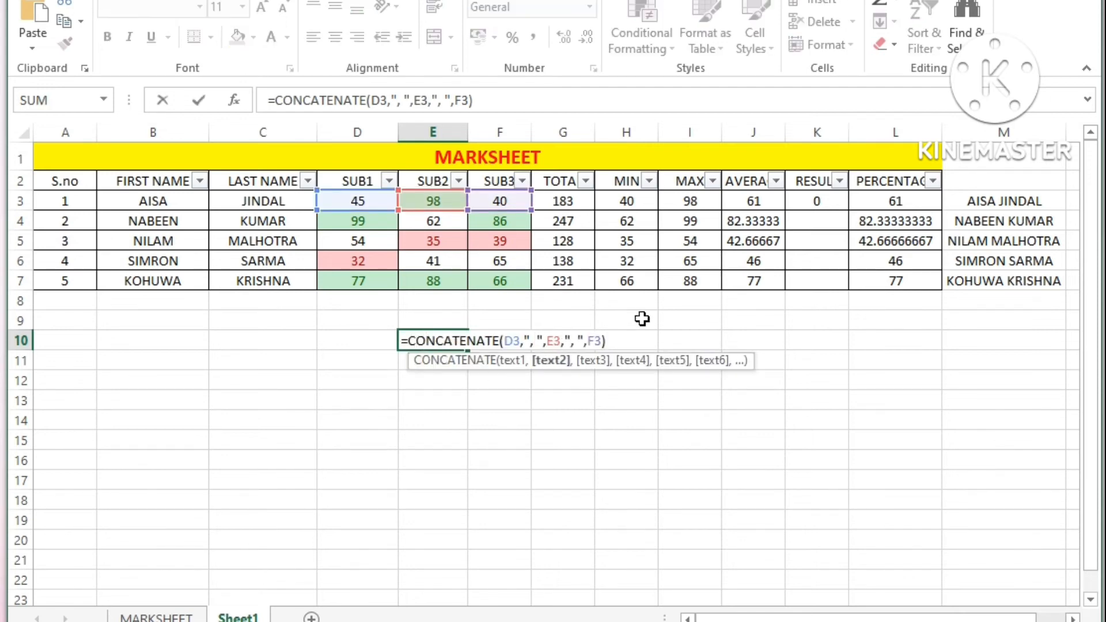
{"action": "key", "text": "BackSpace"}
{"action": "type", "text": "youtube"}
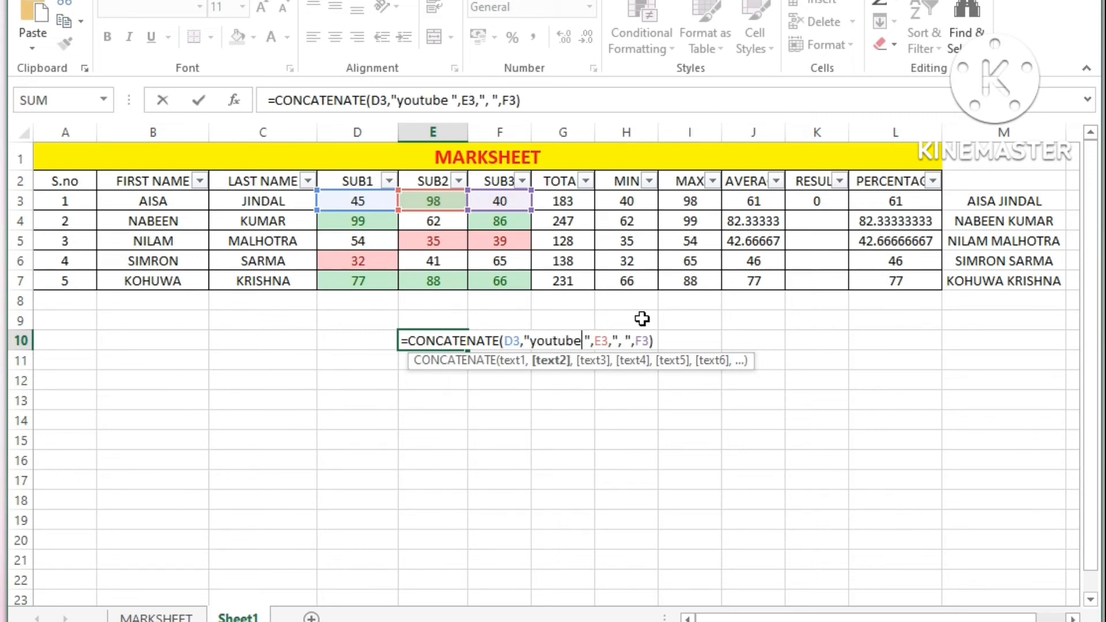
{"action": "key", "text": "Delete"}
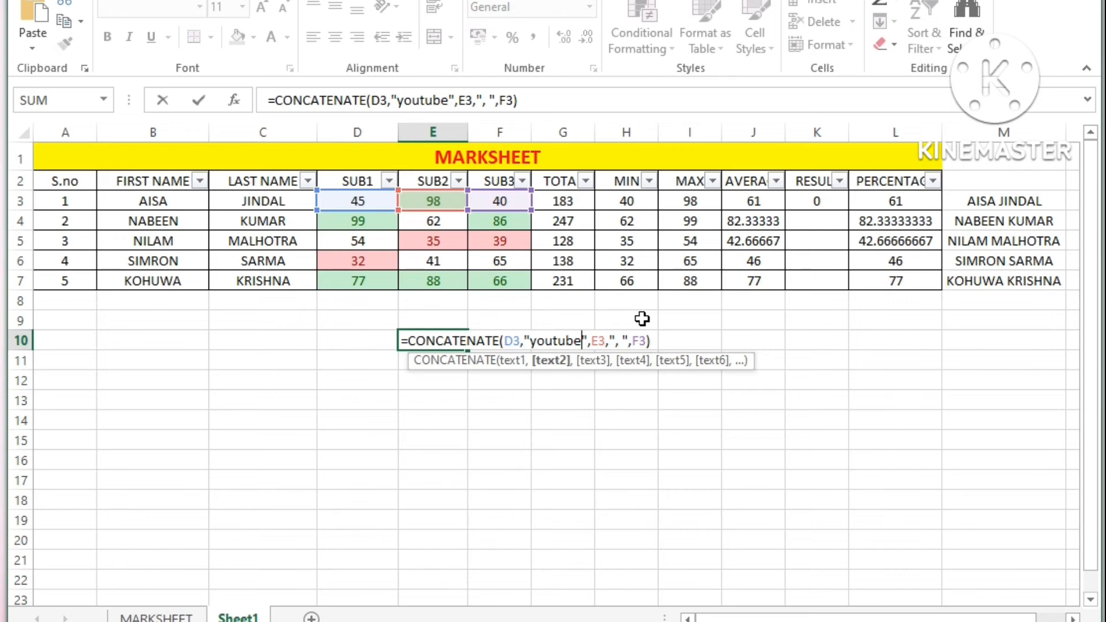
{"action": "key", "text": "Return"}
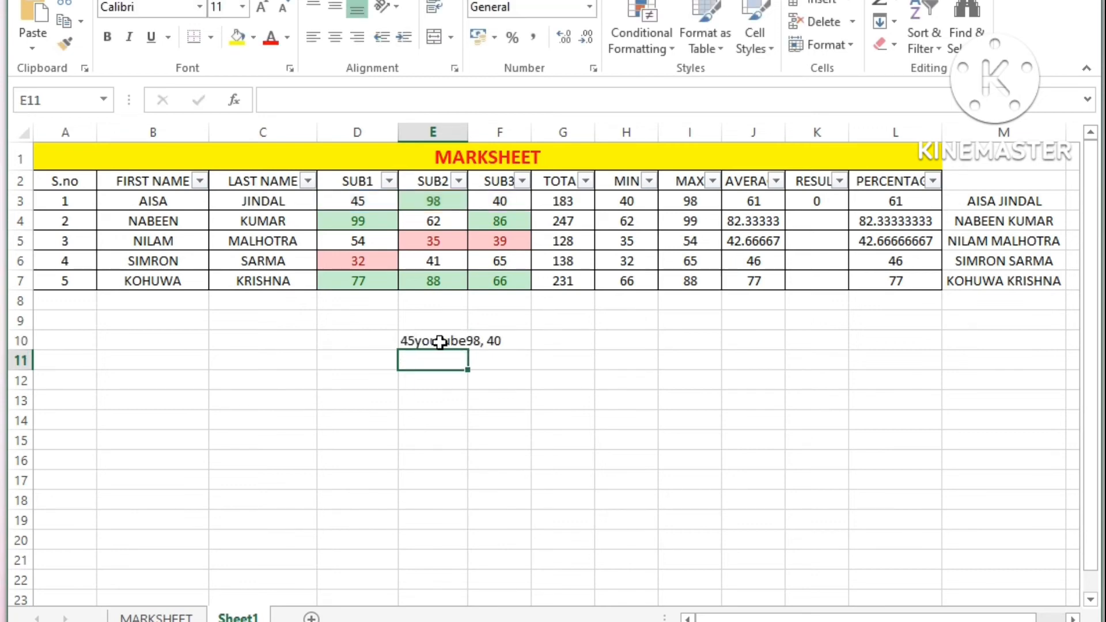
Step: Add a space before and after the word youtube inside the quotes of the E10 formula
{"action": "double_click", "coordinate": [445, 340]}
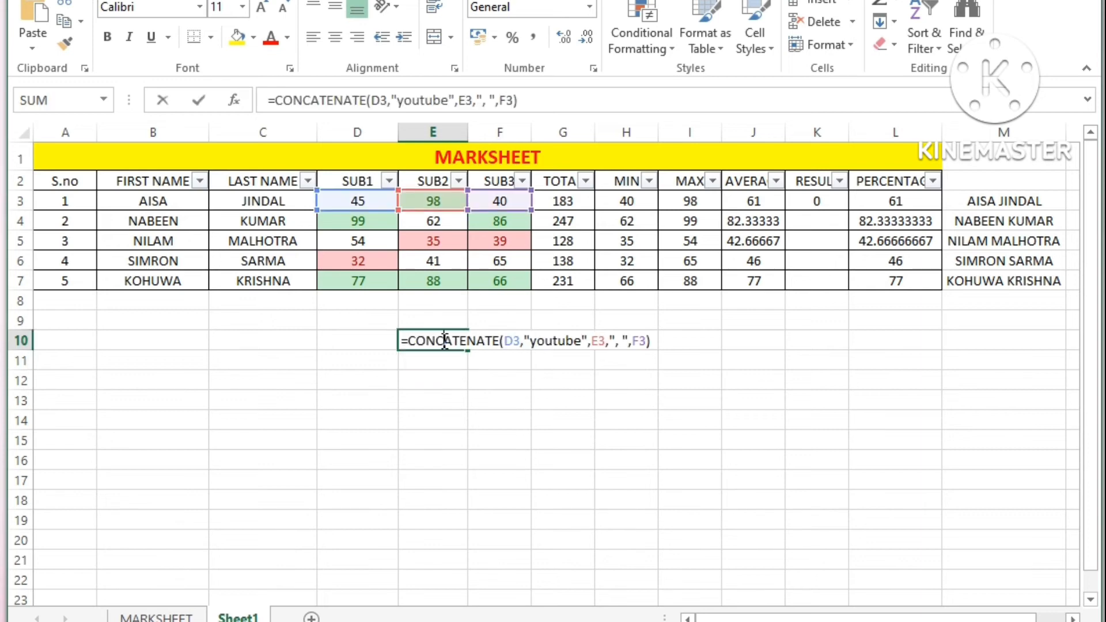
{"action": "left_click", "coordinate": [531, 340]}
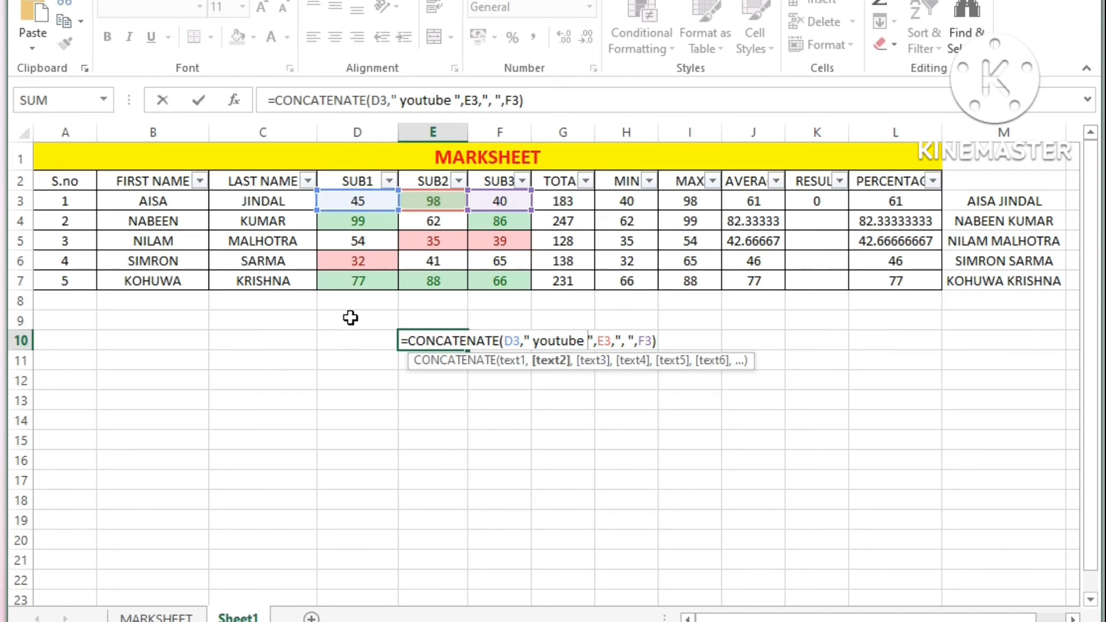
{"action": "key", "text": "Return"}
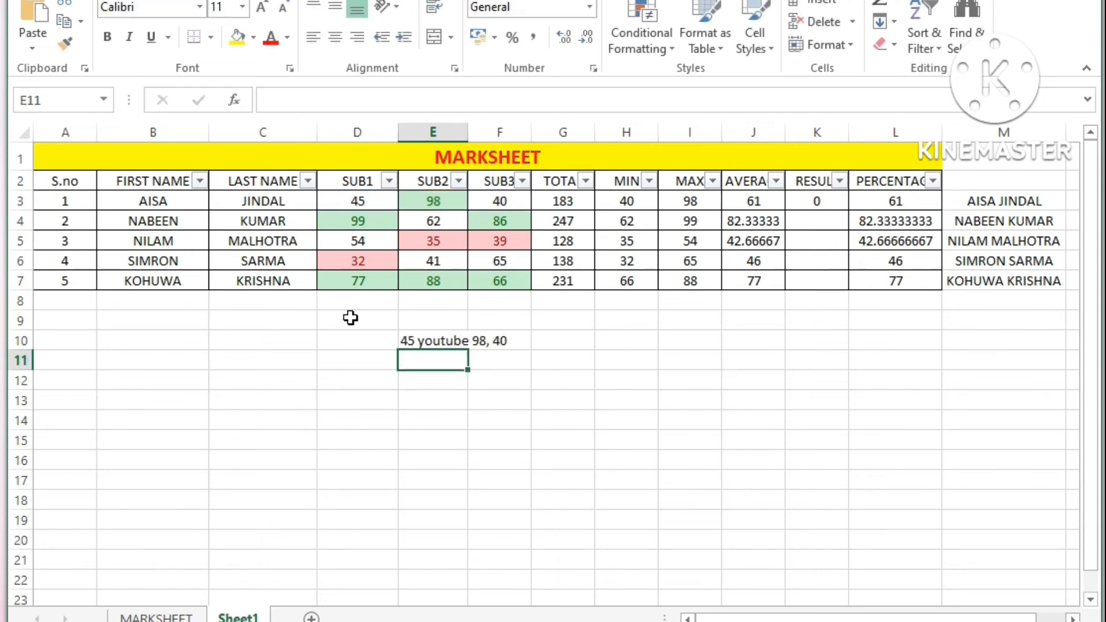
Step: Review the E10 formula, then examine the second student's name cells, SUB2 mark and joined-name formula in M4
{"action": "left_click", "coordinate": [454, 341]}
{"action": "double_click", "coordinate": [454, 342]}
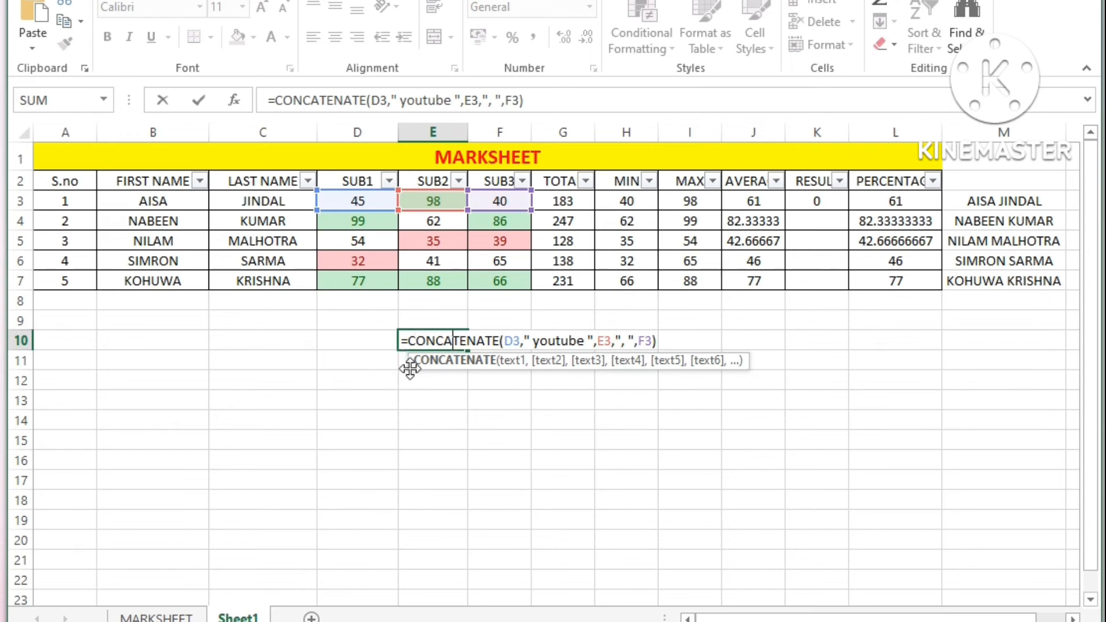
{"action": "left_click", "coordinate": [190, 216]}
{"action": "left_click", "coordinate": [269, 219]}
{"action": "left_click", "coordinate": [151, 226]}
{"action": "left_click", "coordinate": [266, 220]}
{"action": "left_click", "coordinate": [427, 219]}
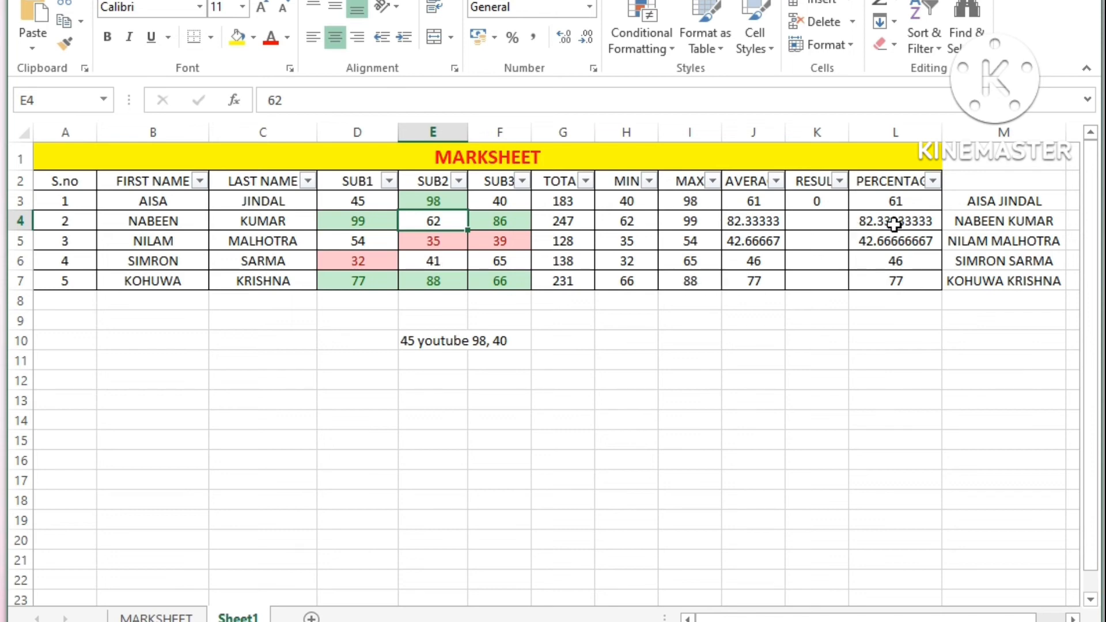
{"action": "left_click", "coordinate": [1006, 218]}
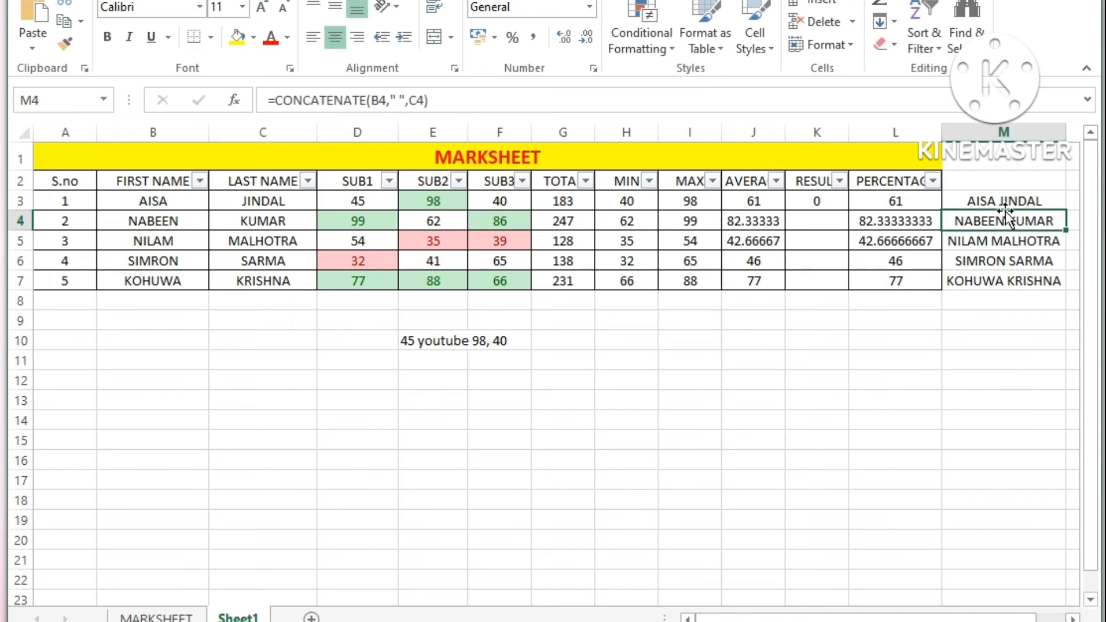
Step: Delete the combined subject marks formula from cell E10
{"action": "left_click", "coordinate": [1002, 278]}
{"action": "left_click", "coordinate": [444, 340]}
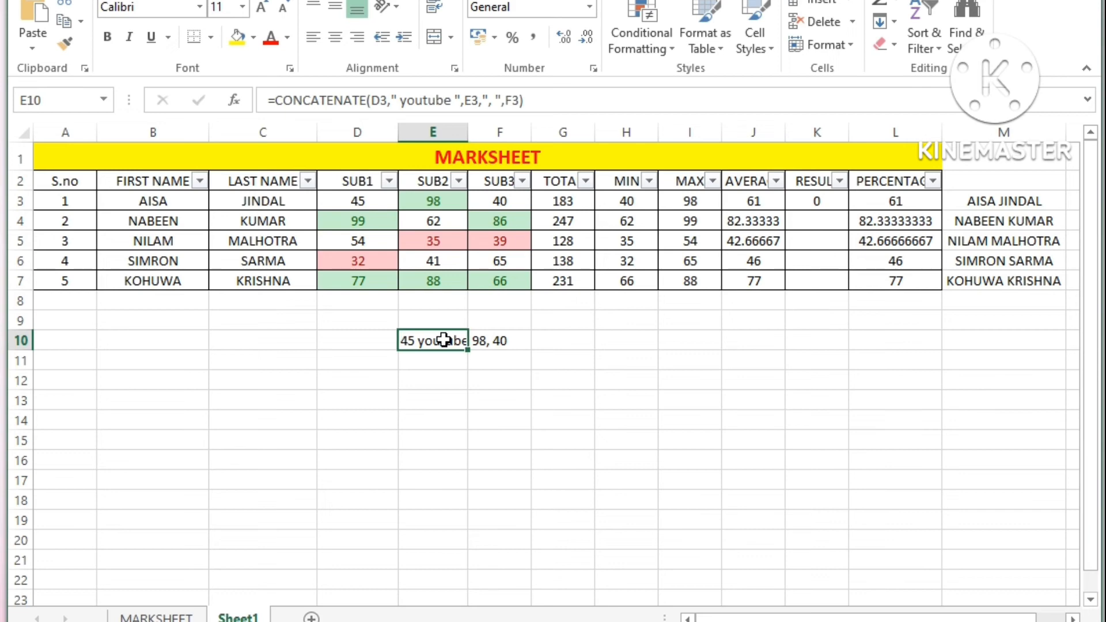
{"action": "key", "text": "Delete"}
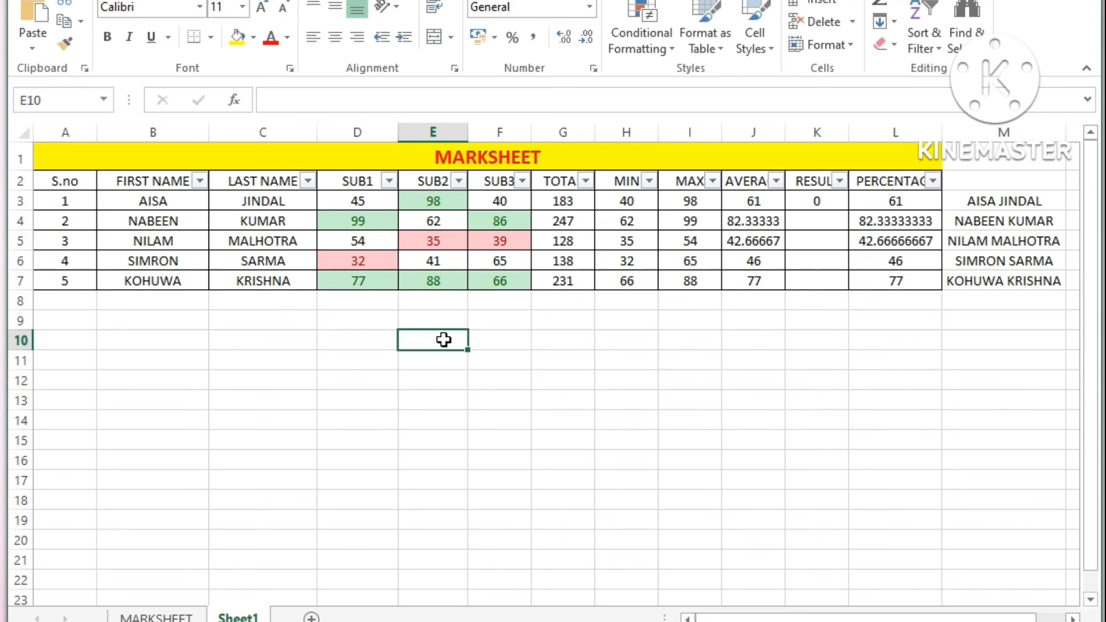
Step: Examine the subject marks in rows 6 and 3, the MIN cell H6, and the joined-name CONCATENATE formula in M3
{"action": "left_click", "coordinate": [357, 262]}
{"action": "left_click", "coordinate": [433, 257]}
{"action": "left_click", "coordinate": [609, 257]}
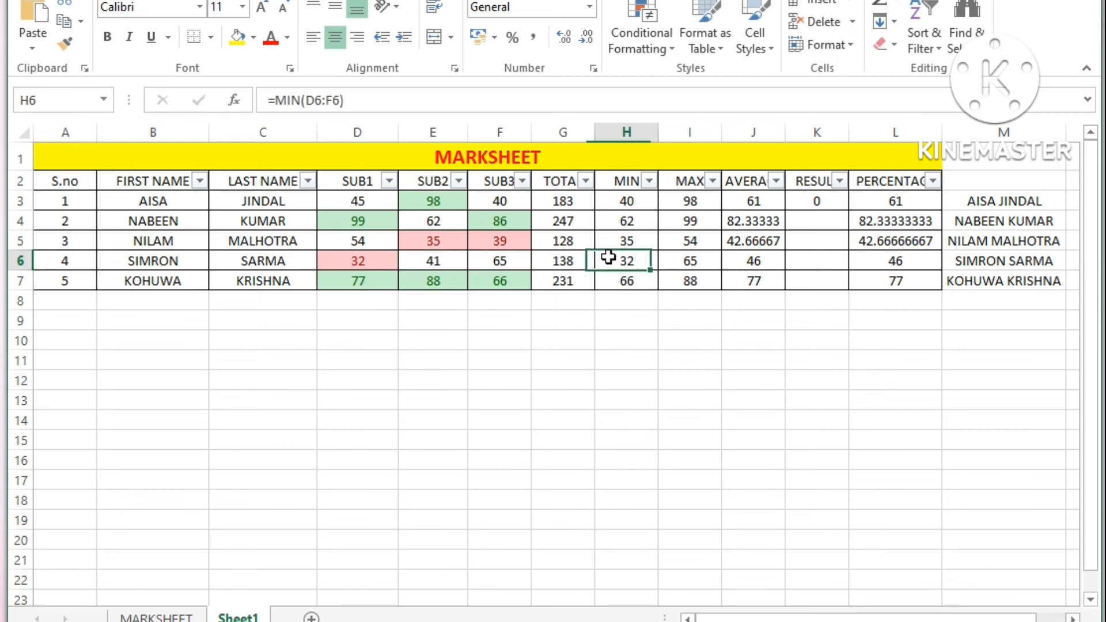
{"action": "left_click", "coordinate": [384, 206]}
{"action": "left_click", "coordinate": [450, 198]}
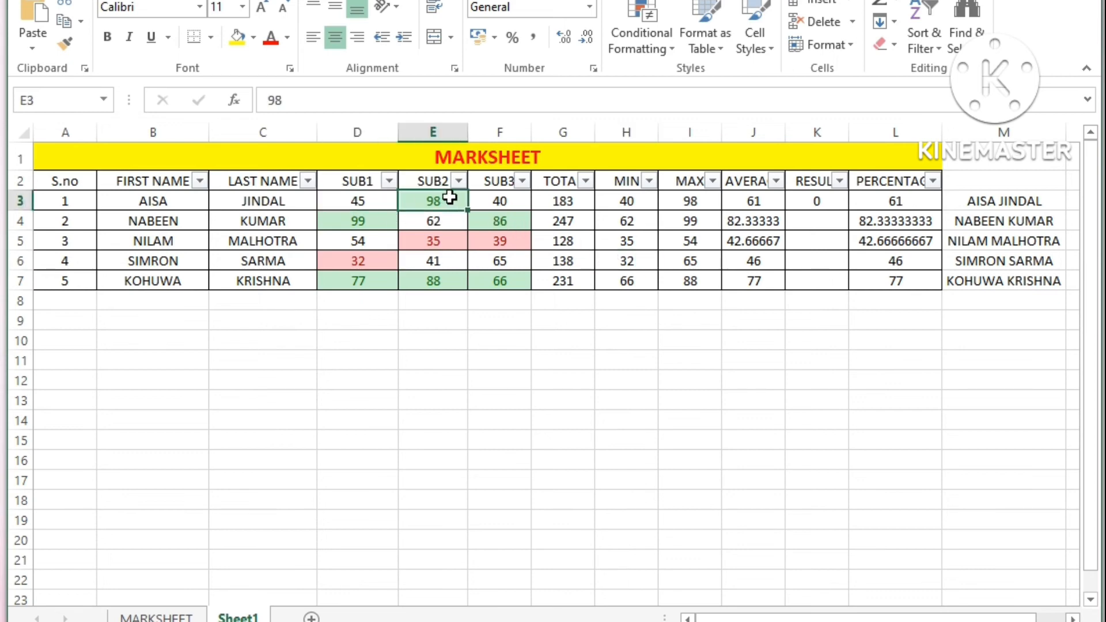
{"action": "left_click", "coordinate": [519, 198]}
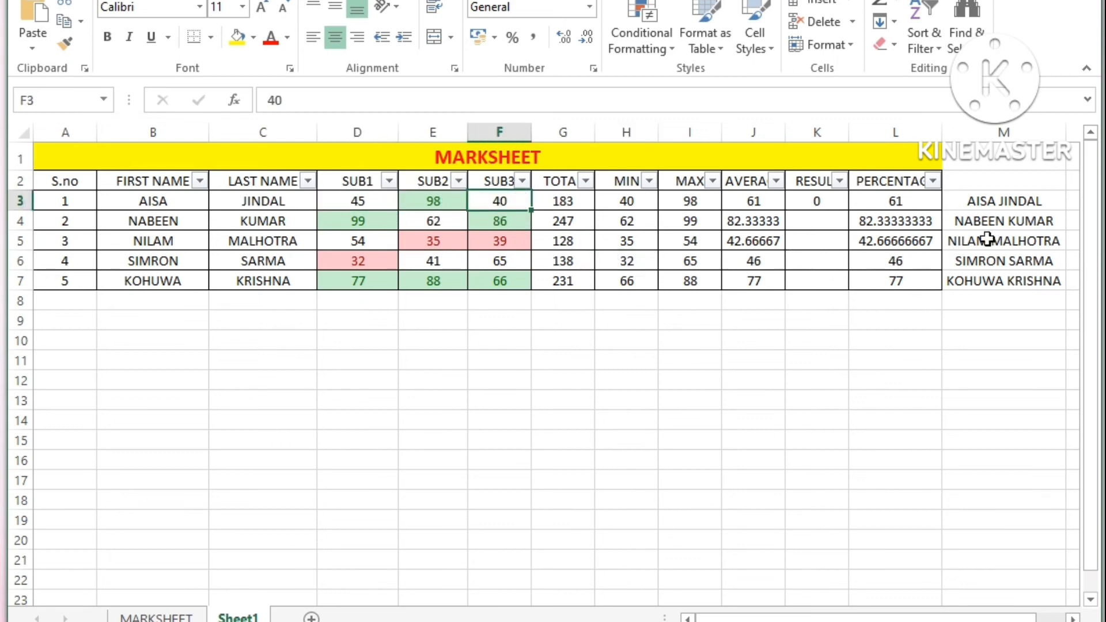
{"action": "left_click", "coordinate": [1018, 203]}
{"action": "double_click", "coordinate": [1018, 203]}
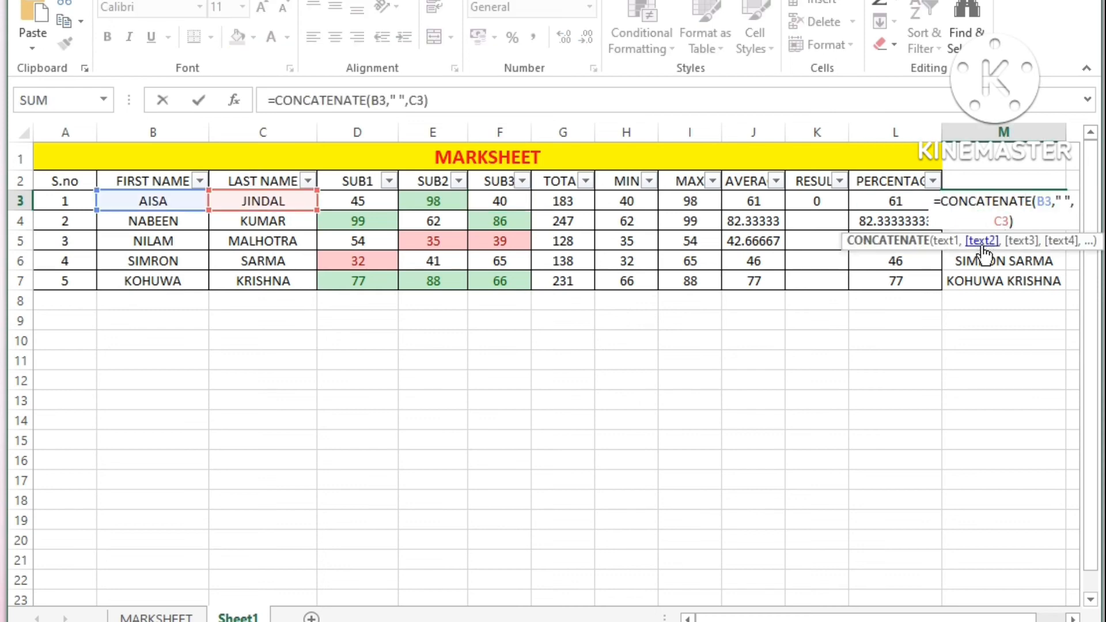
{"action": "key", "text": "Escape"}
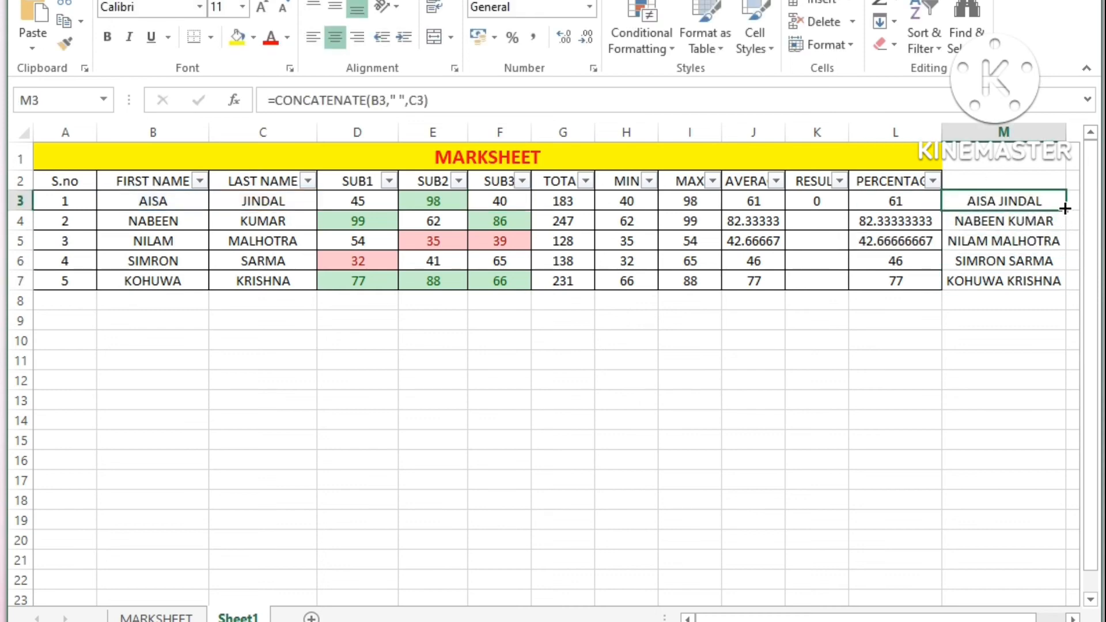